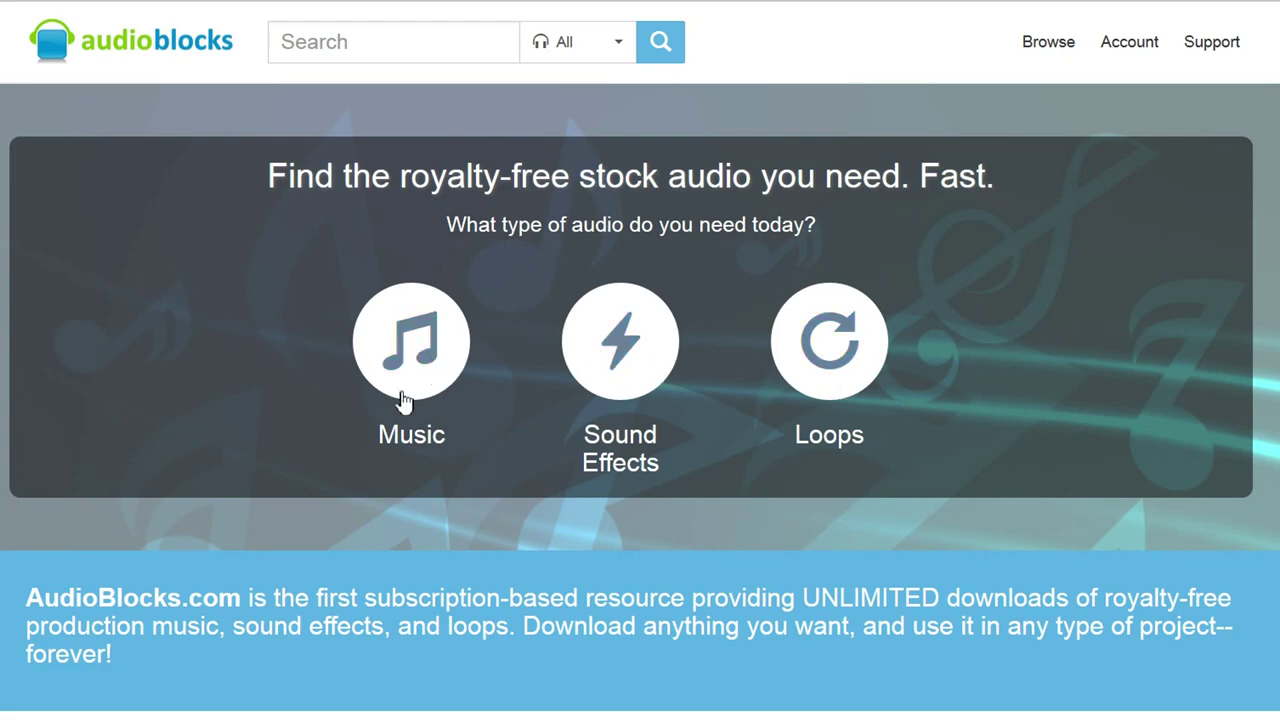
Step: Start the Music guided search and skip the mood, genre and instrument prompts
scroll(229, 354, "down", 4)
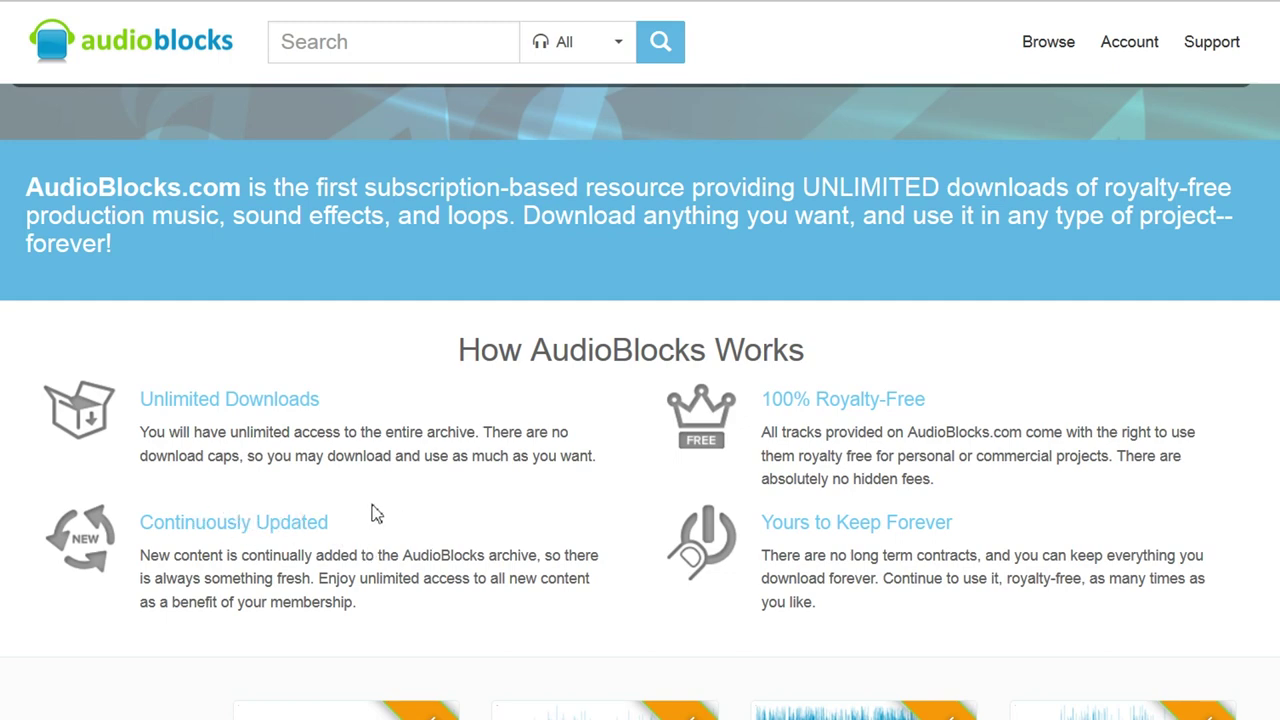
scroll(375, 513, "up", 4)
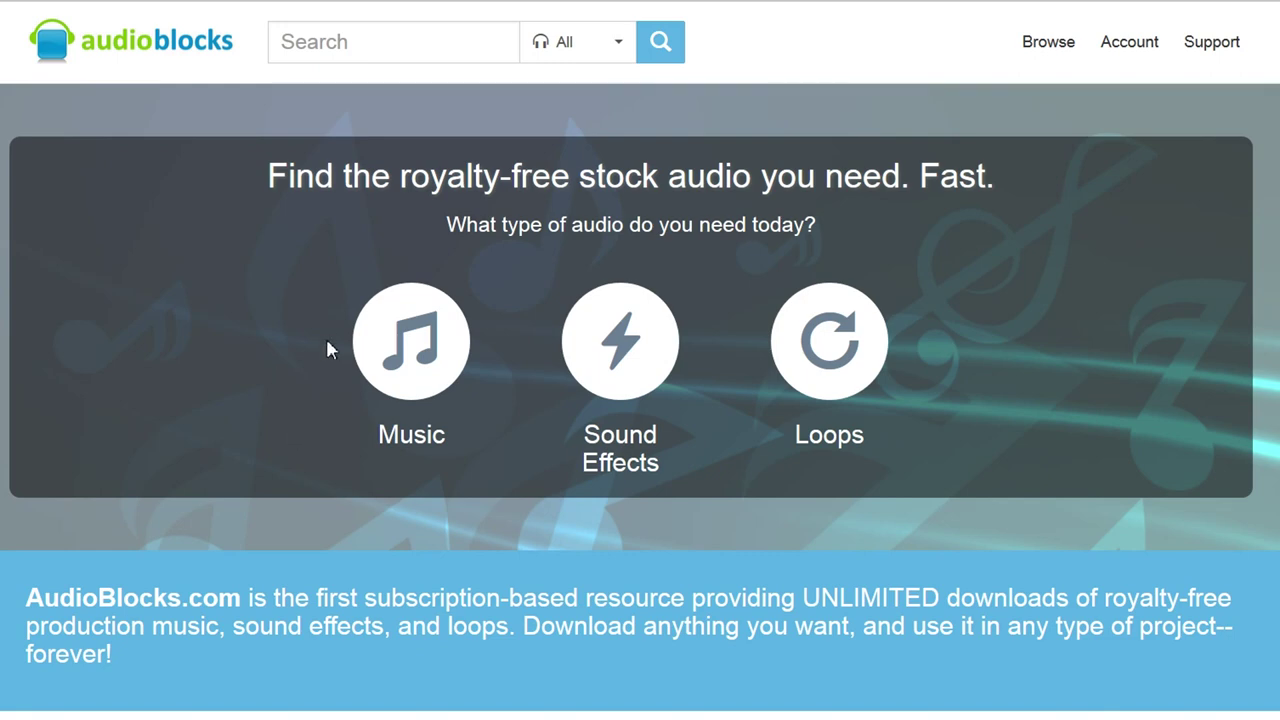
left_click(409, 343)
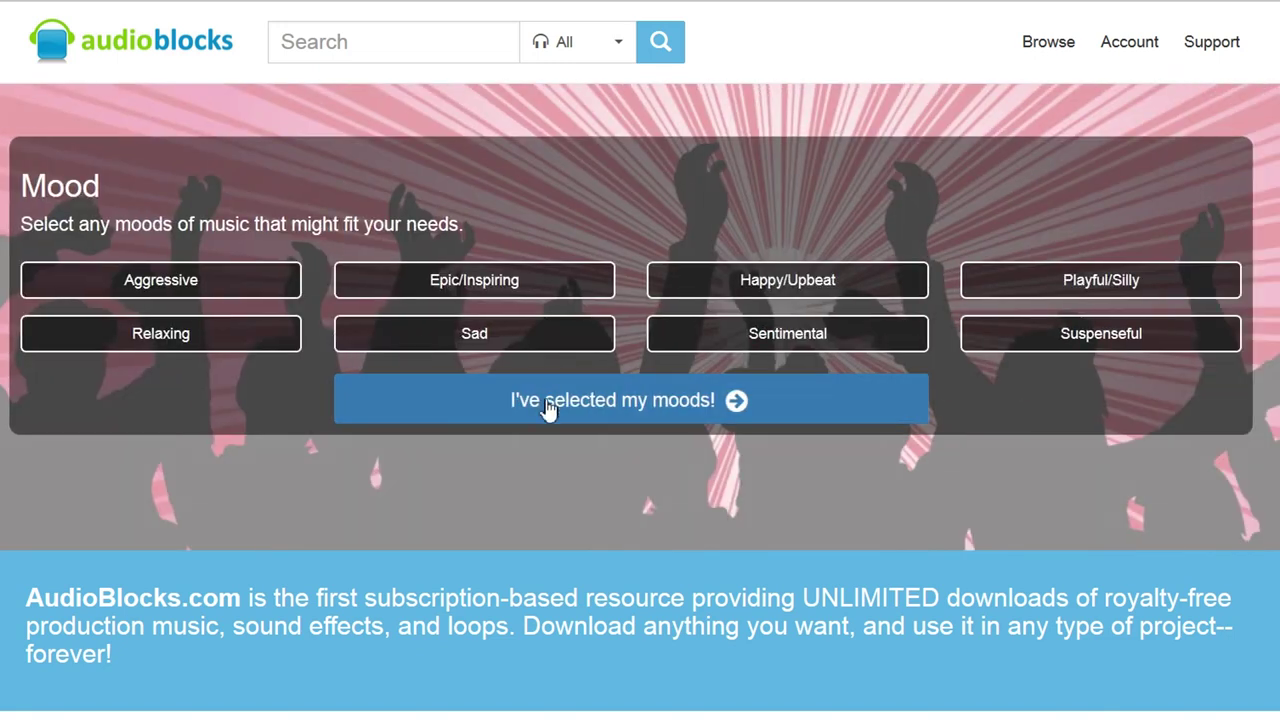
left_click(548, 406)
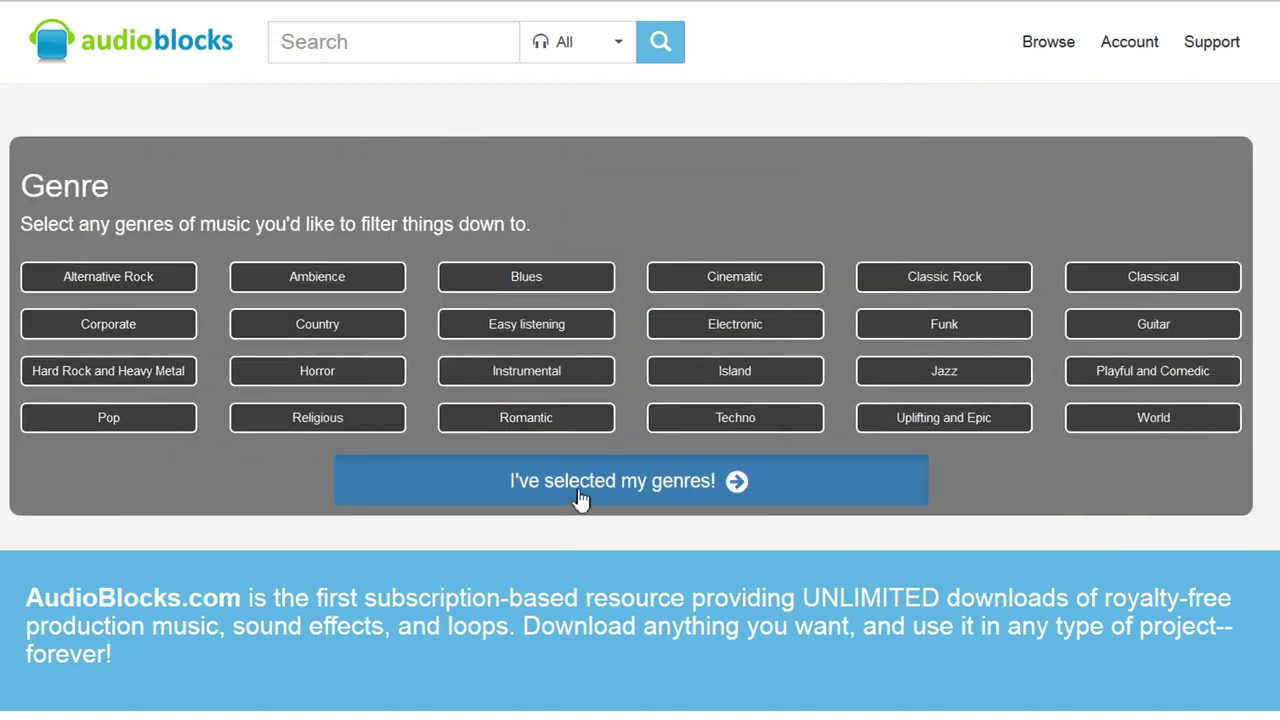
left_click(580, 500)
left_click(566, 437)
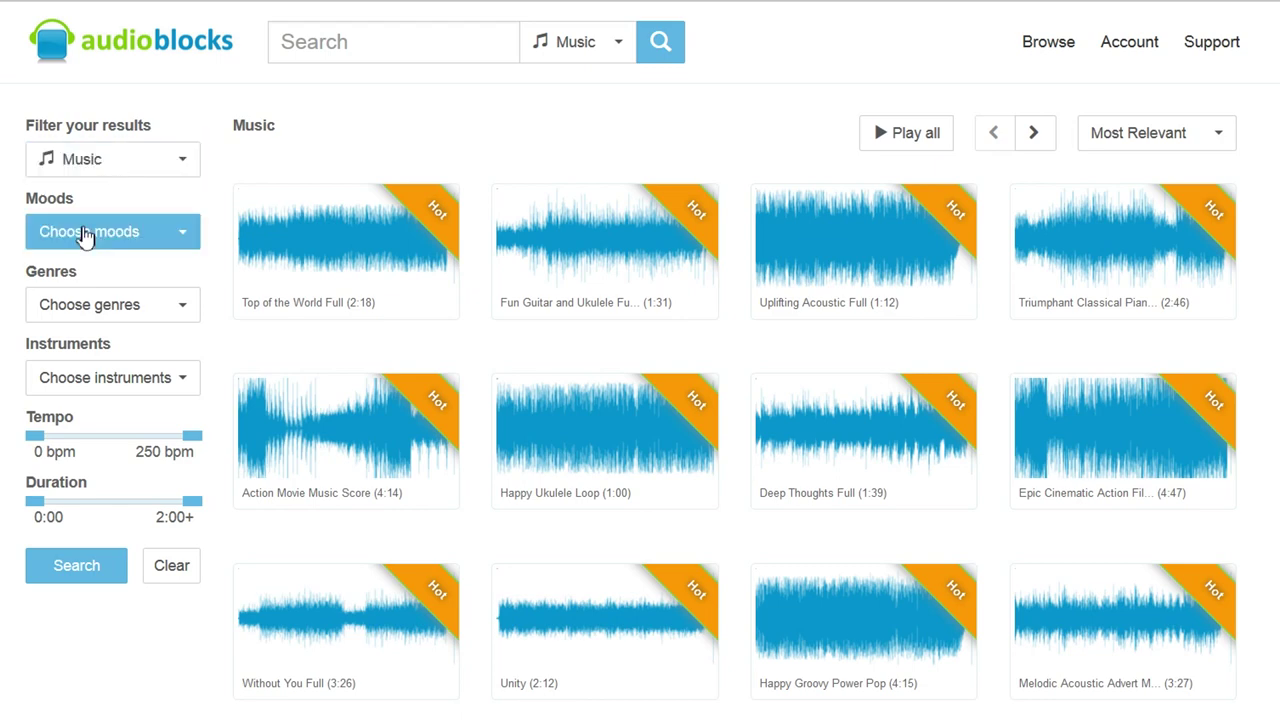
Step: Filter music to Aggressive and Playful/Silly moods, Blues genre and Piano
left_click(124, 242)
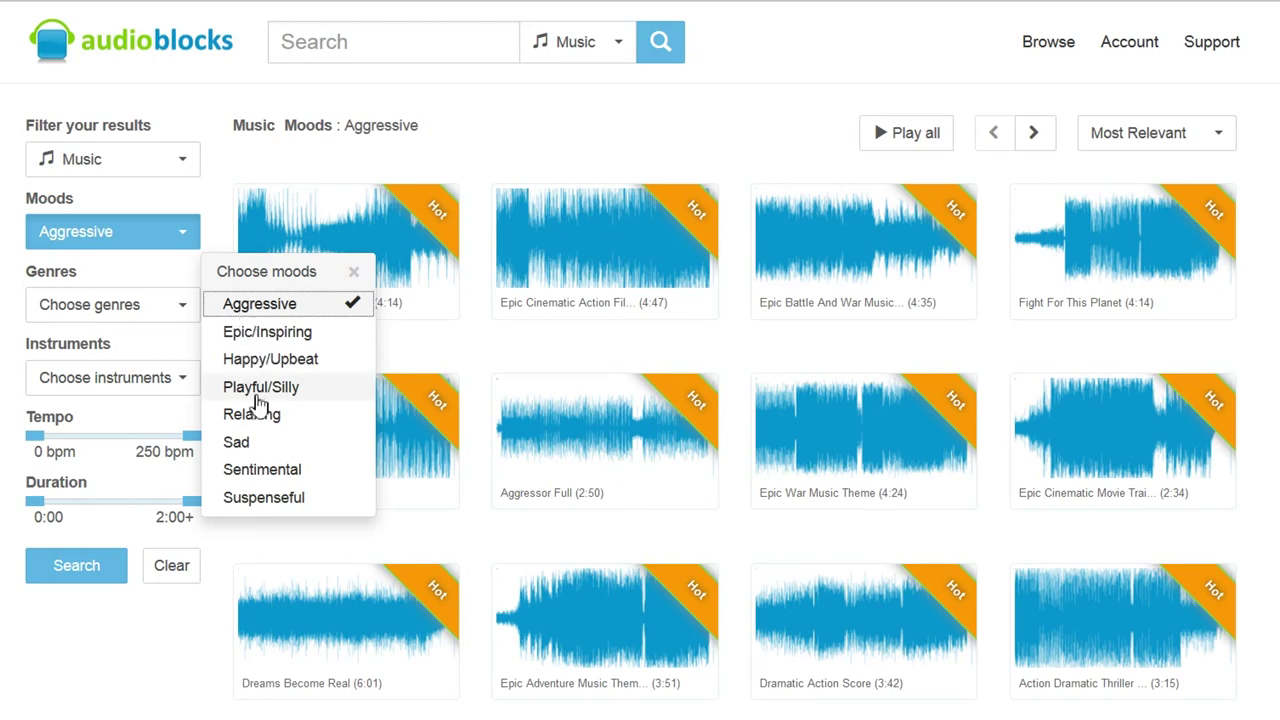
left_click(258, 398)
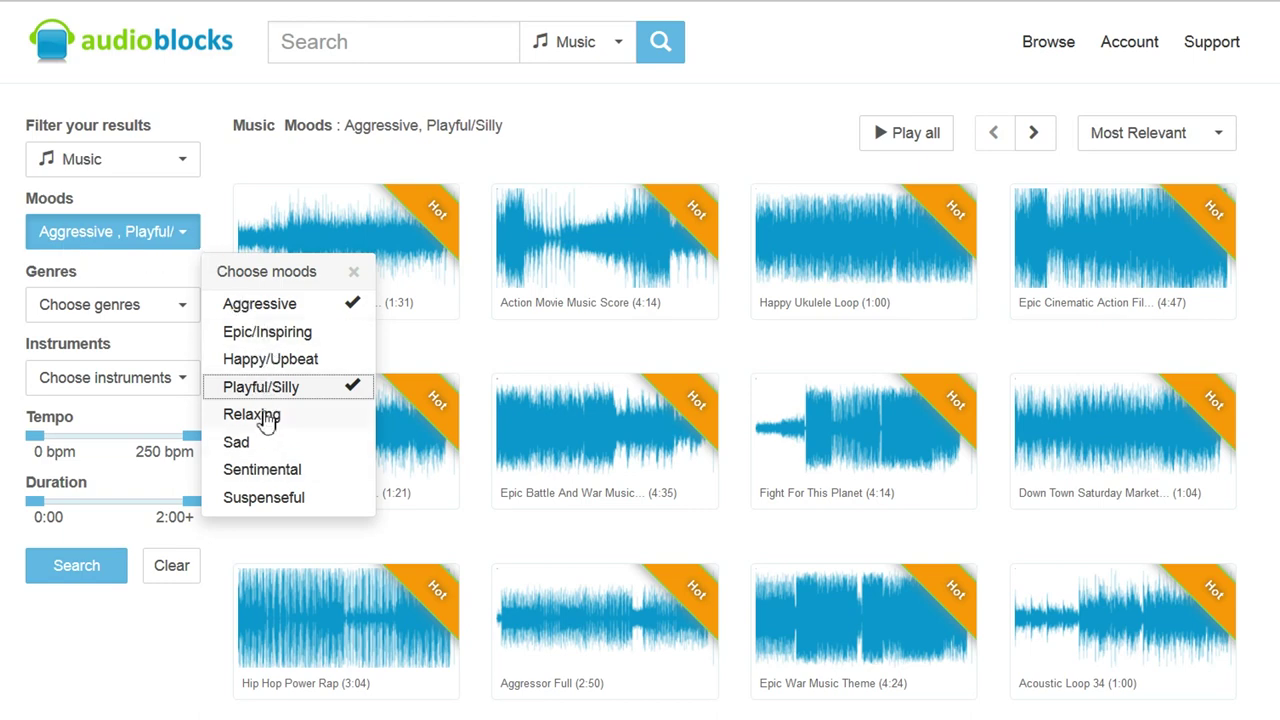
left_click(484, 346)
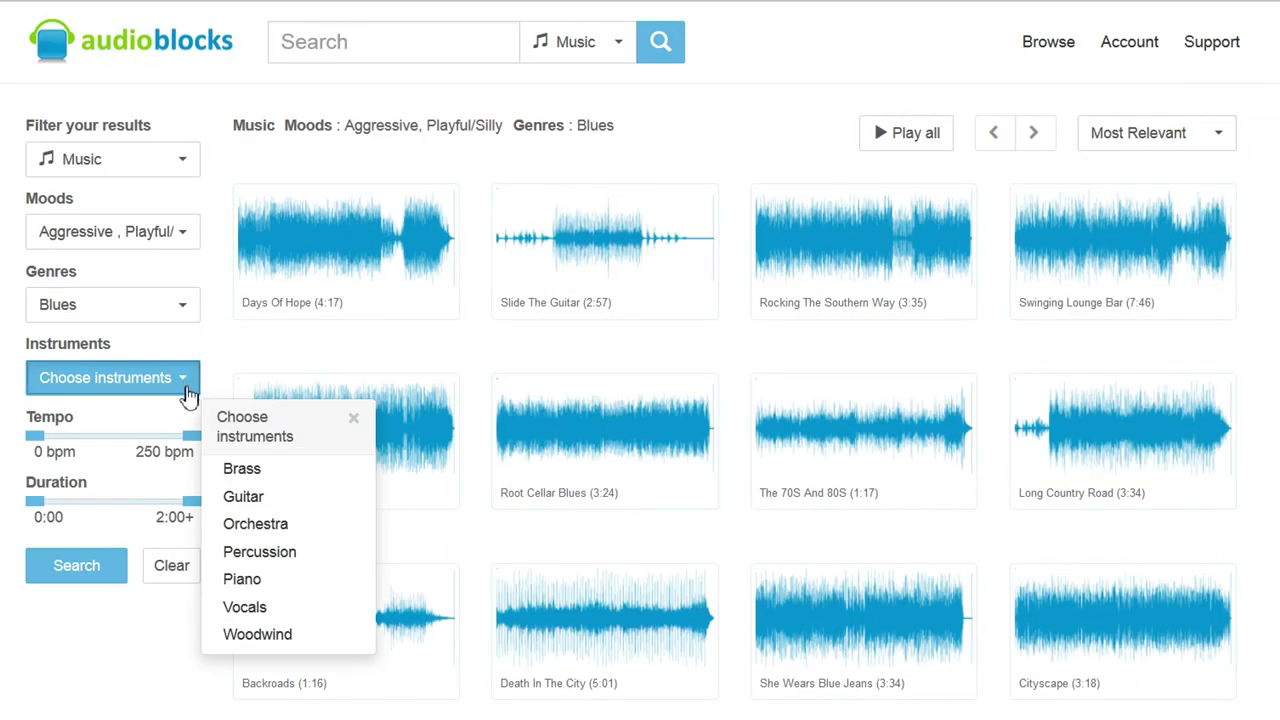
left_click(244, 580)
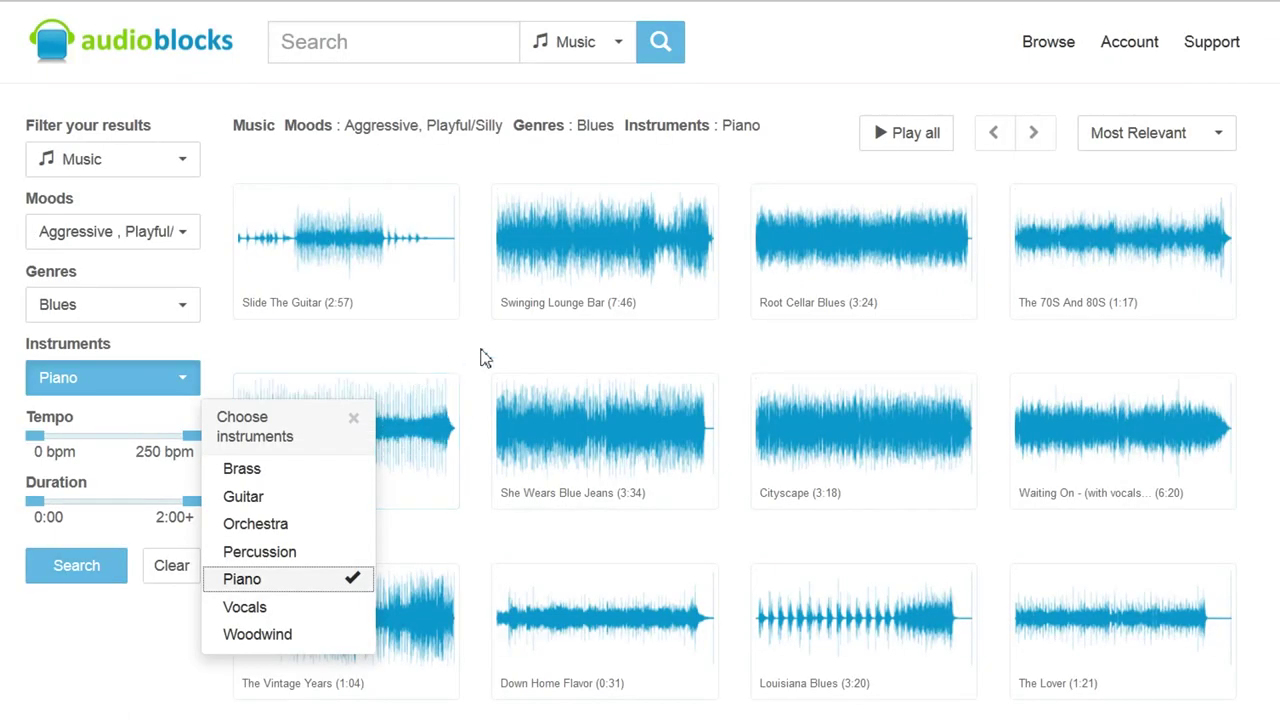
left_click(478, 358)
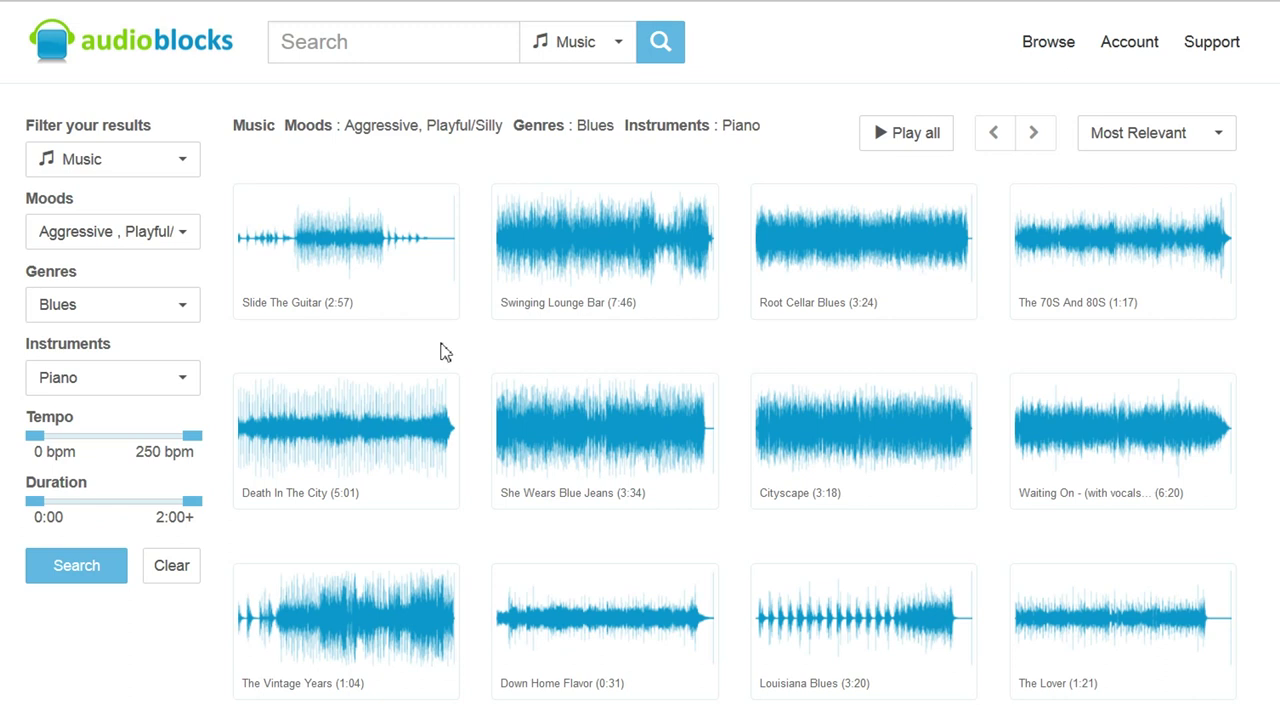
mouse_move(886, 636)
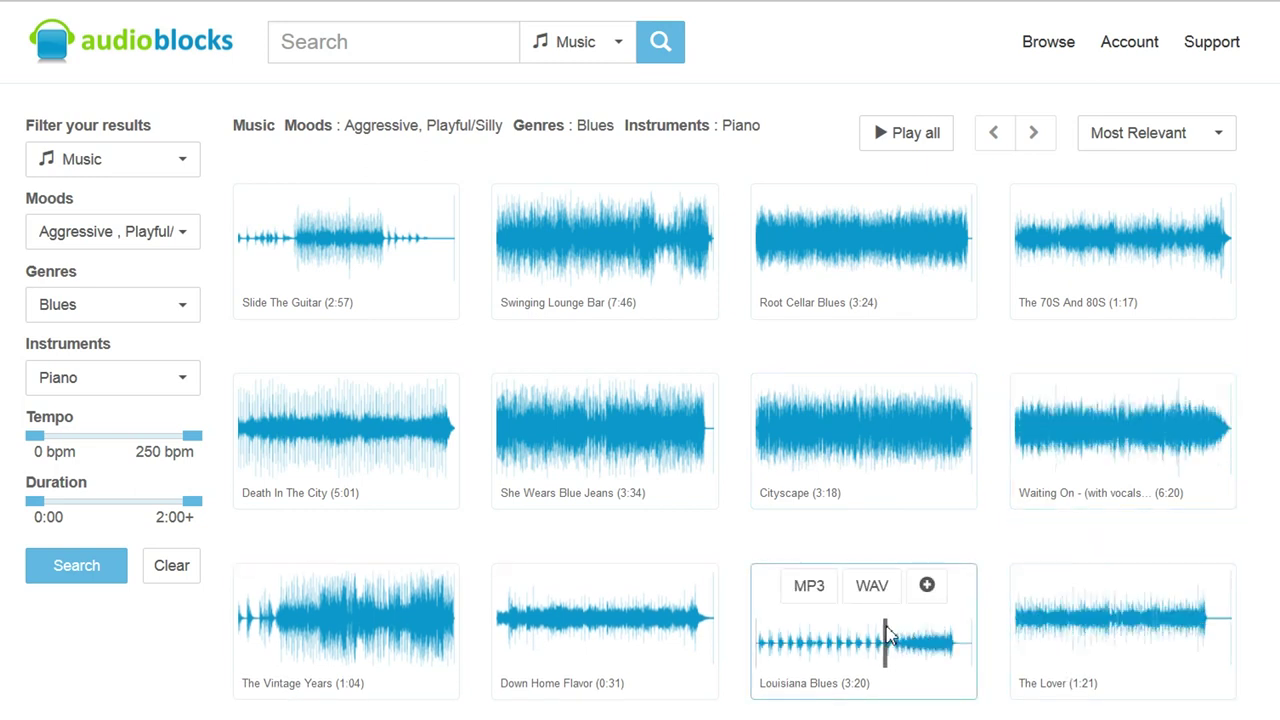
Step: Preview Down Home Flavor and open its Add to Album form
left_click(622, 640)
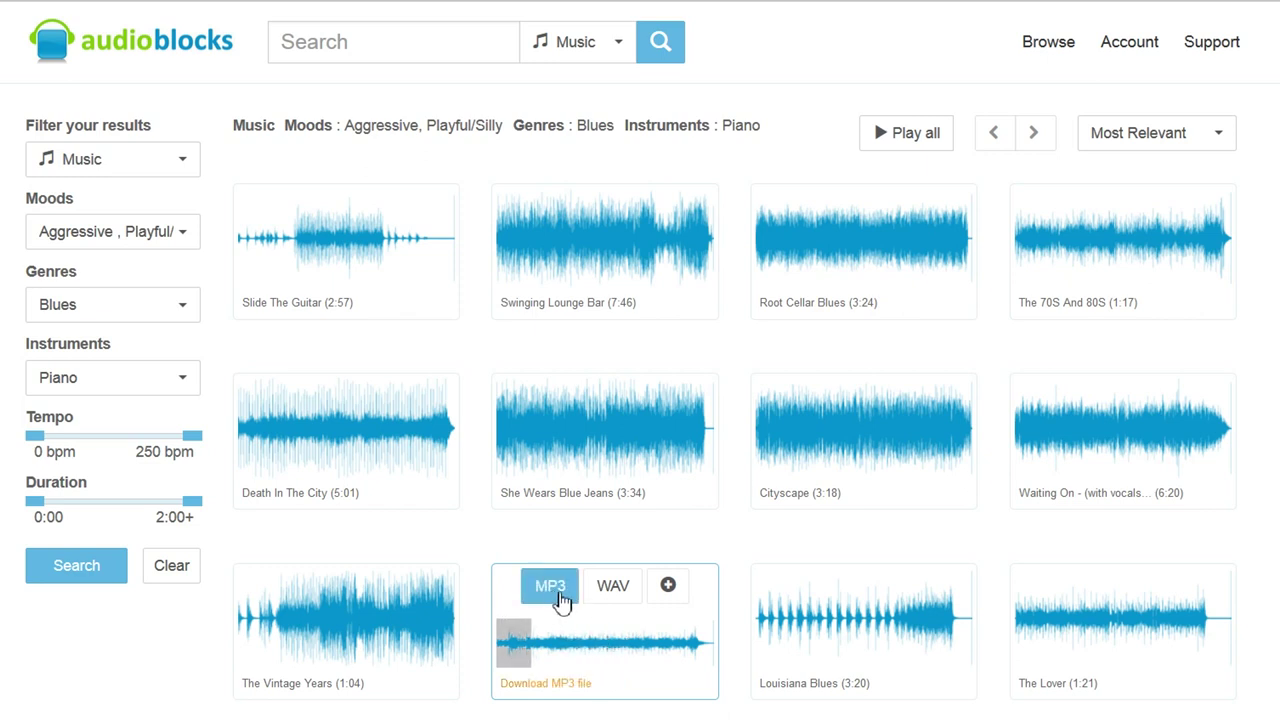
left_click(668, 588)
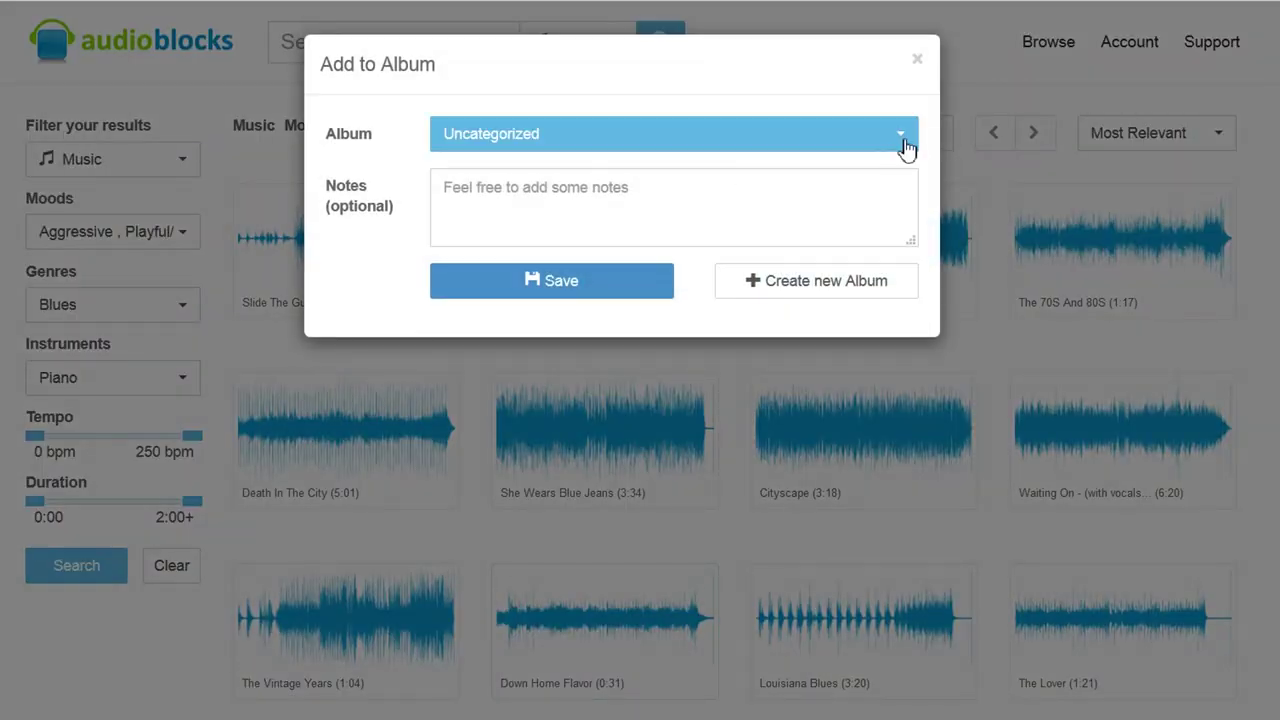
Step: Save Down Home Flavor to the FF themes album
left_click(902, 151)
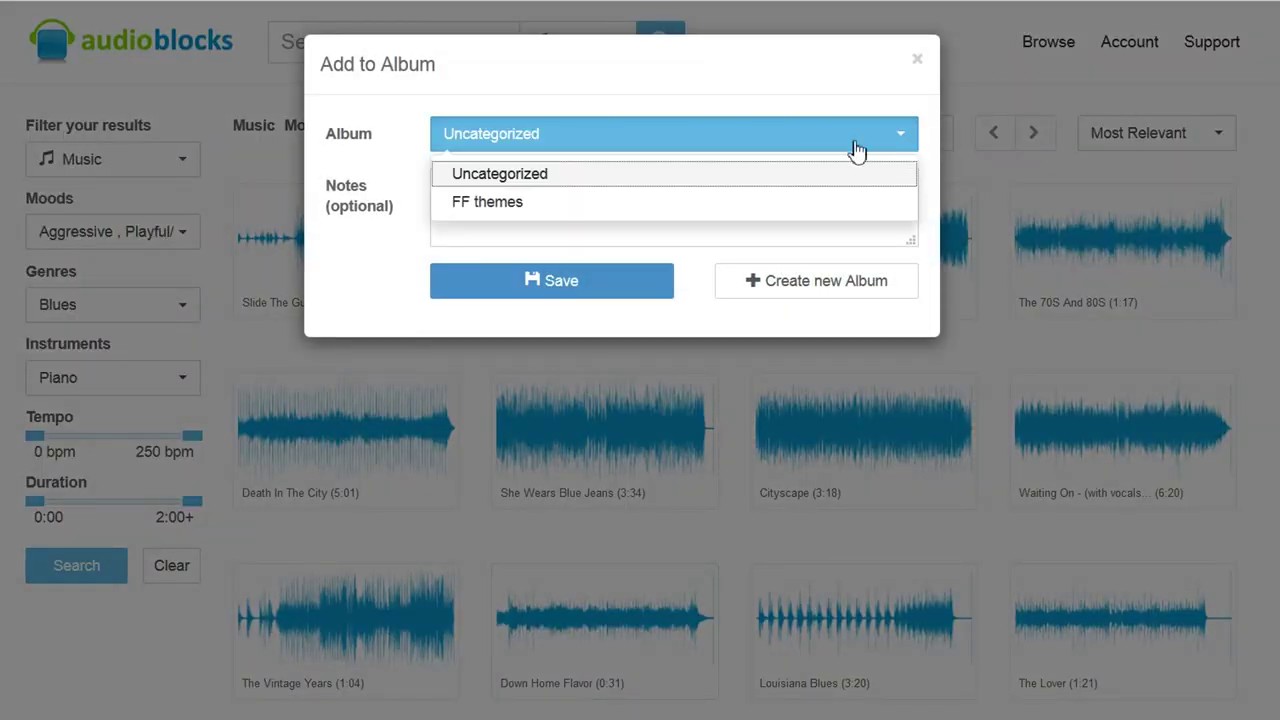
left_click(497, 210)
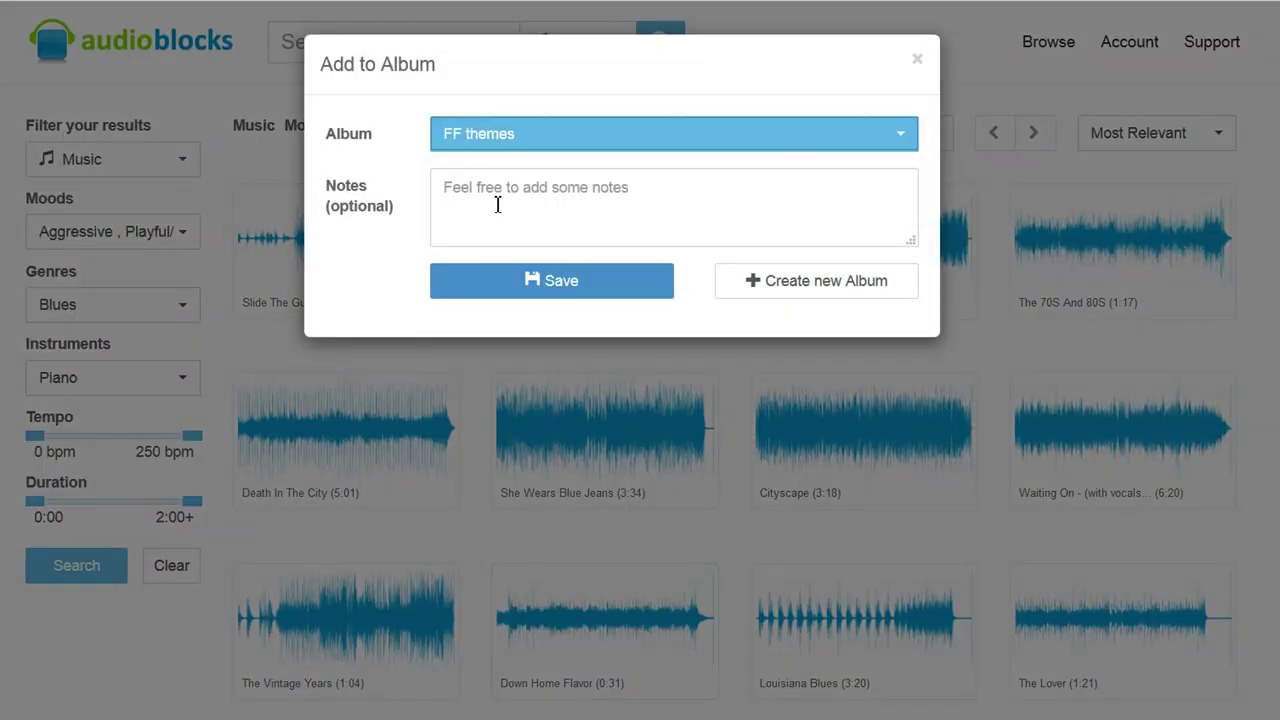
left_click(558, 292)
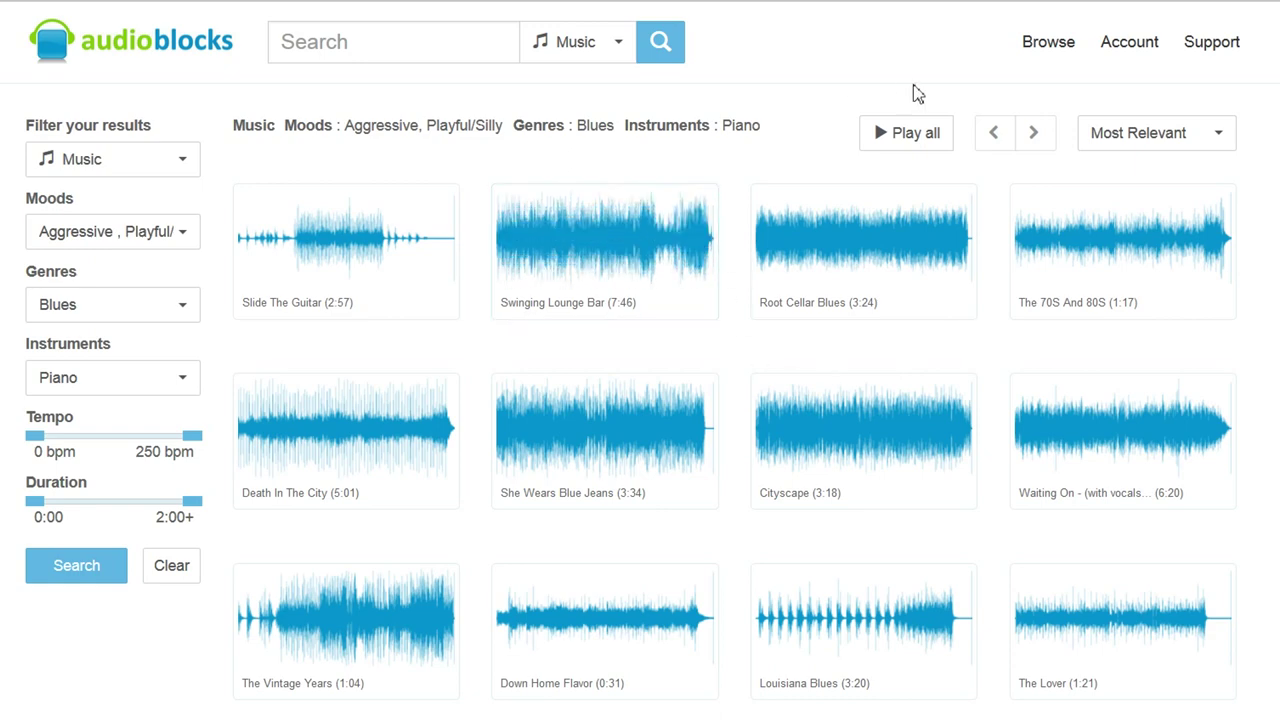
left_click(1130, 64)
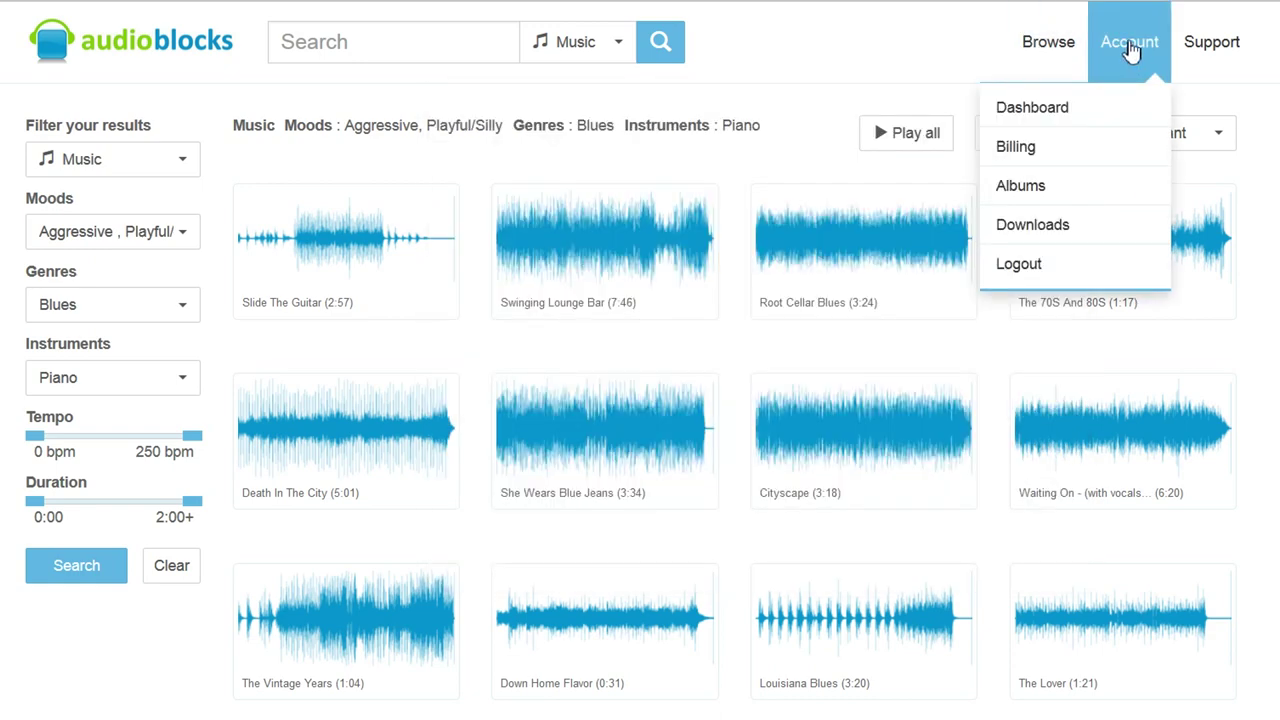
left_click(1030, 188)
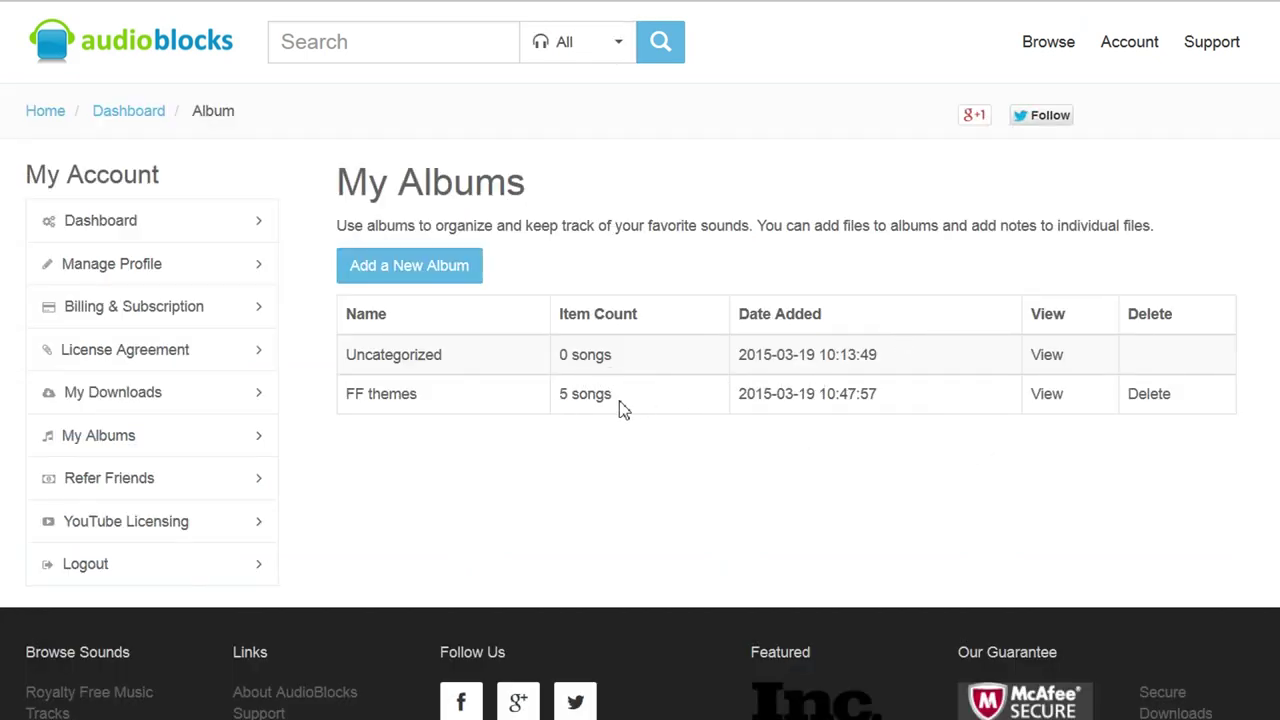
left_click(1045, 396)
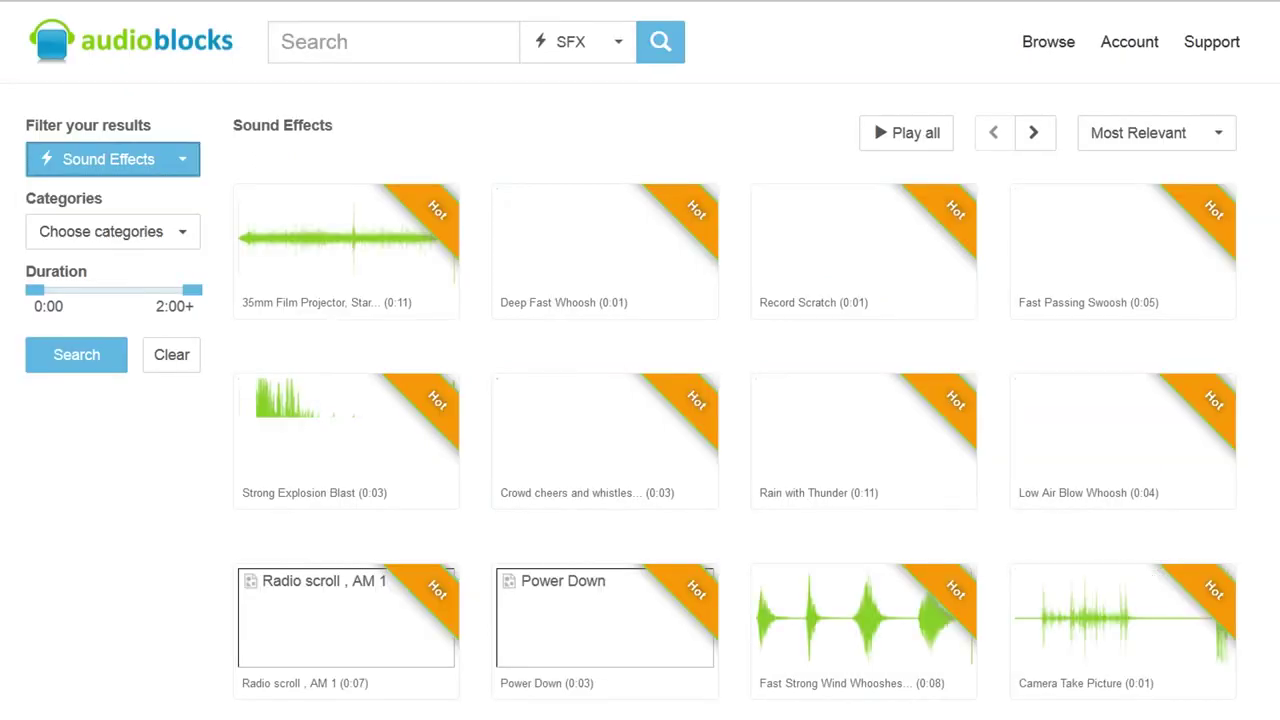
Step: Filter sound effects to the Glass and Horror categories
left_click(186, 243)
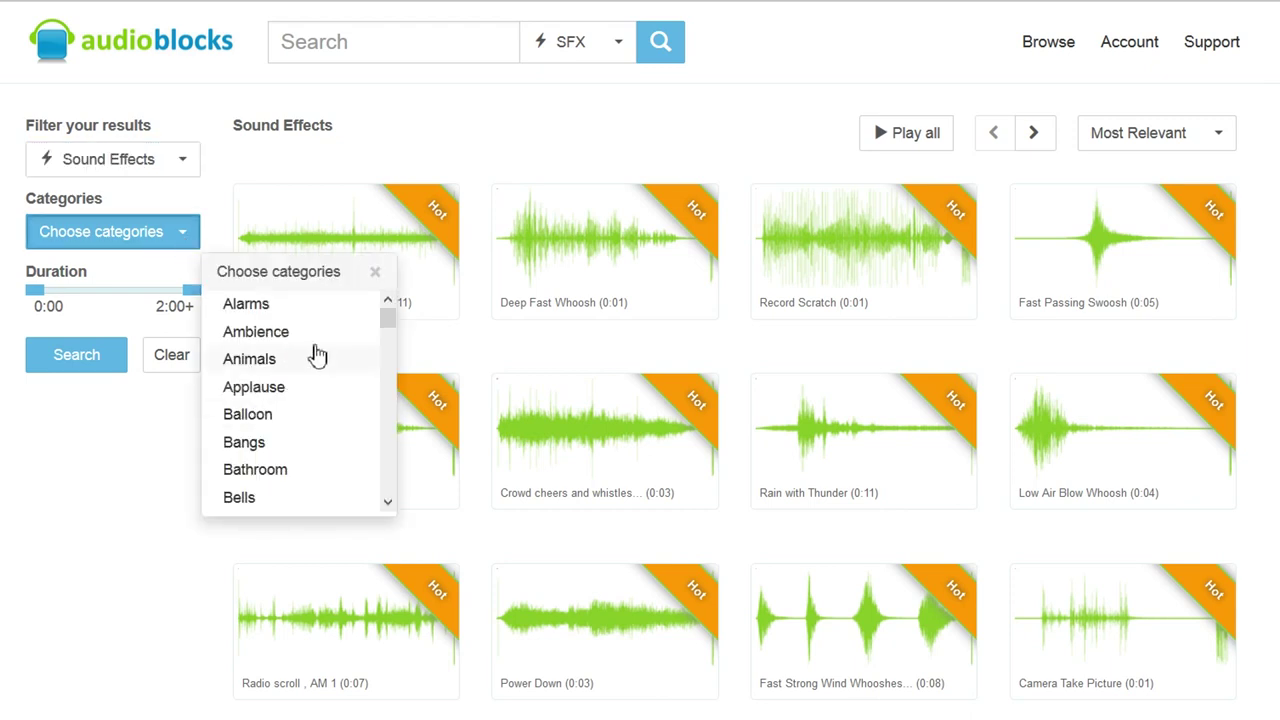
left_click_drag(388, 320, 388, 412)
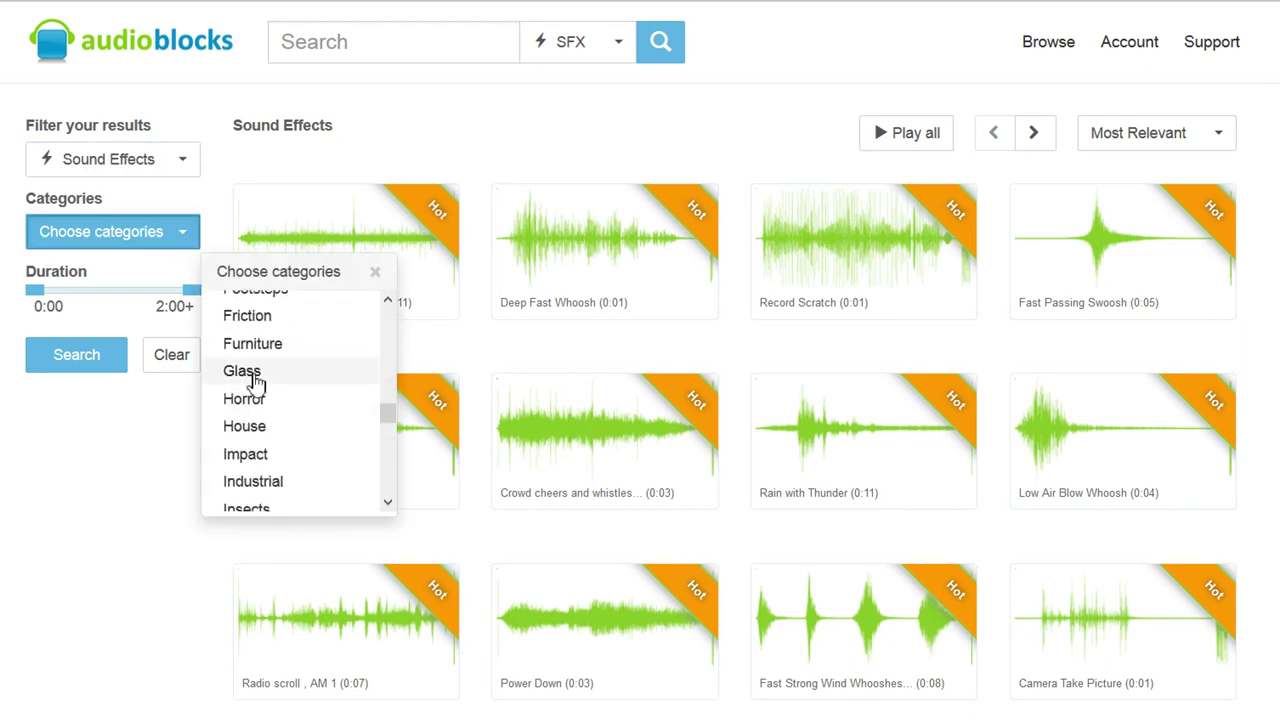
left_click(252, 378)
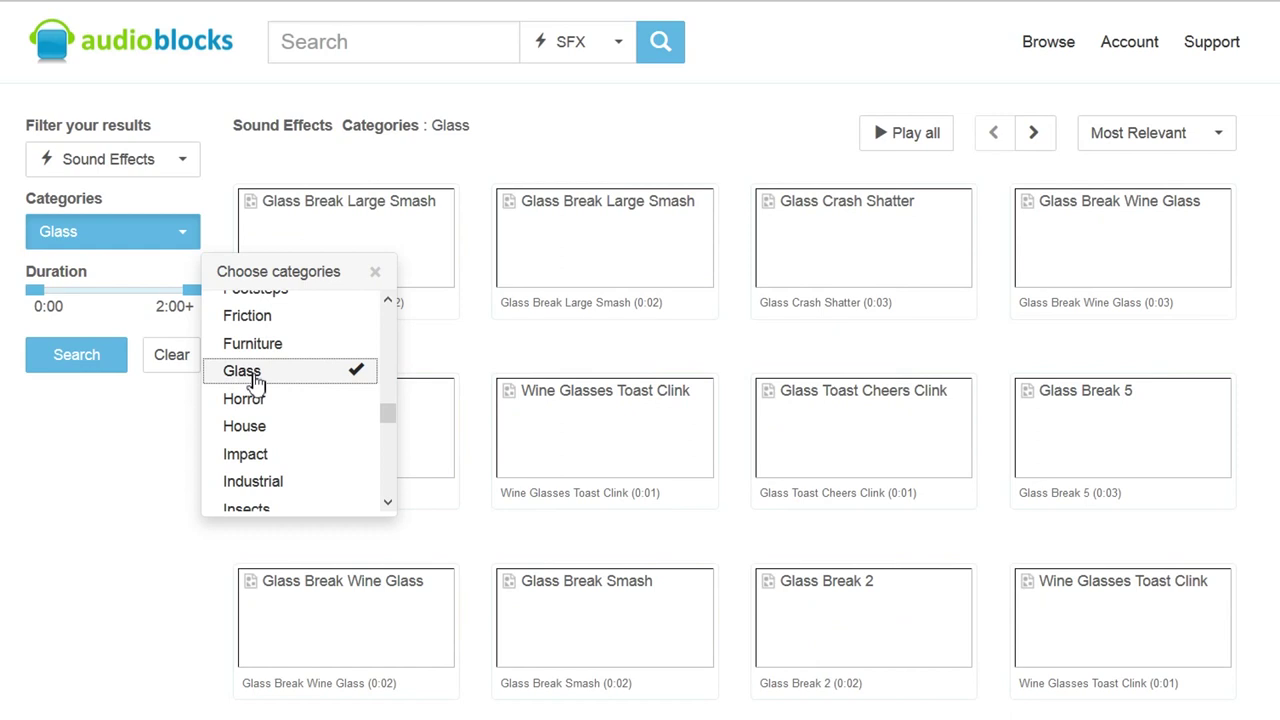
left_click(257, 405)
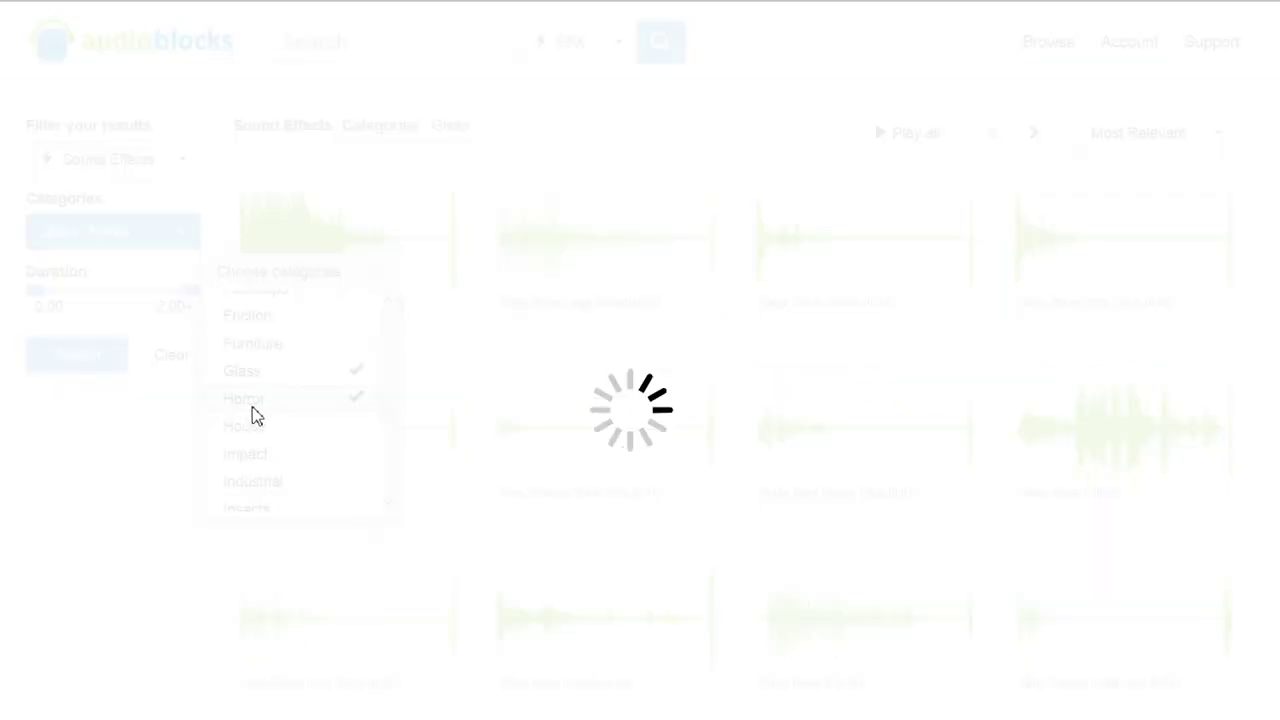
left_click(477, 360)
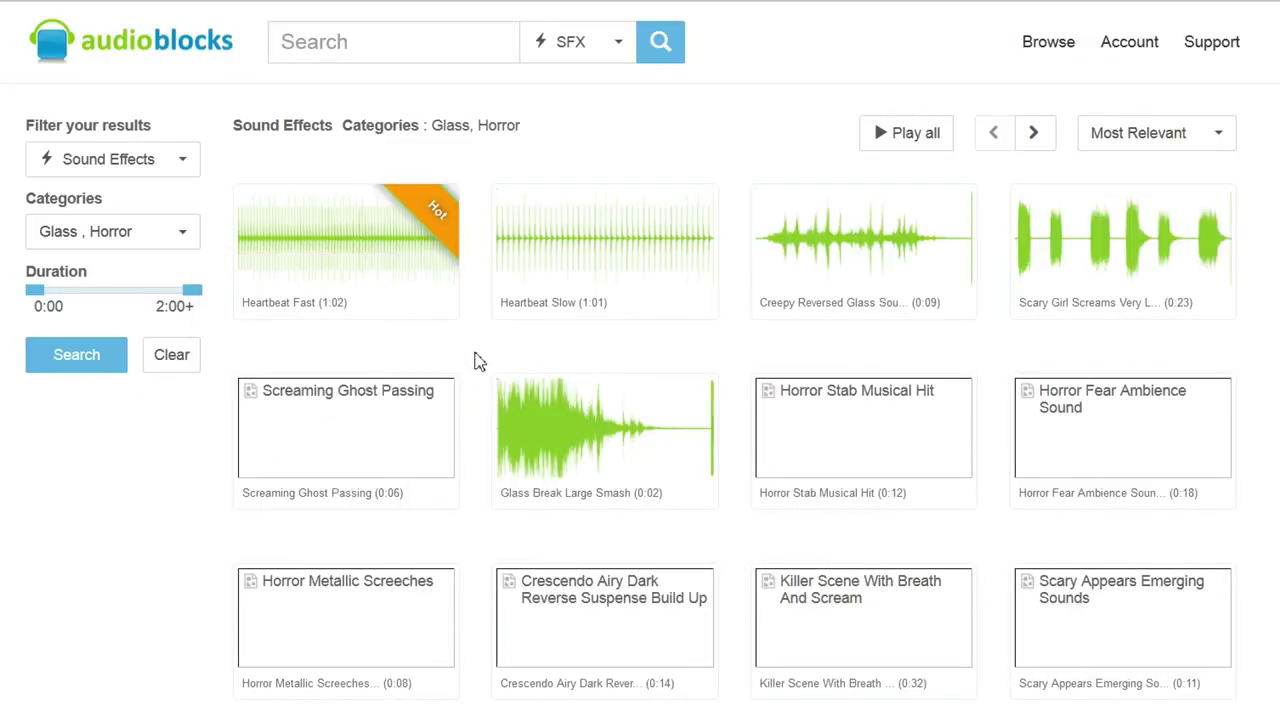
Step: Preview Glass Break Large Smash, Heartbeat Slow, Creepy Reversed Glass and a scream effect
left_click(552, 452)
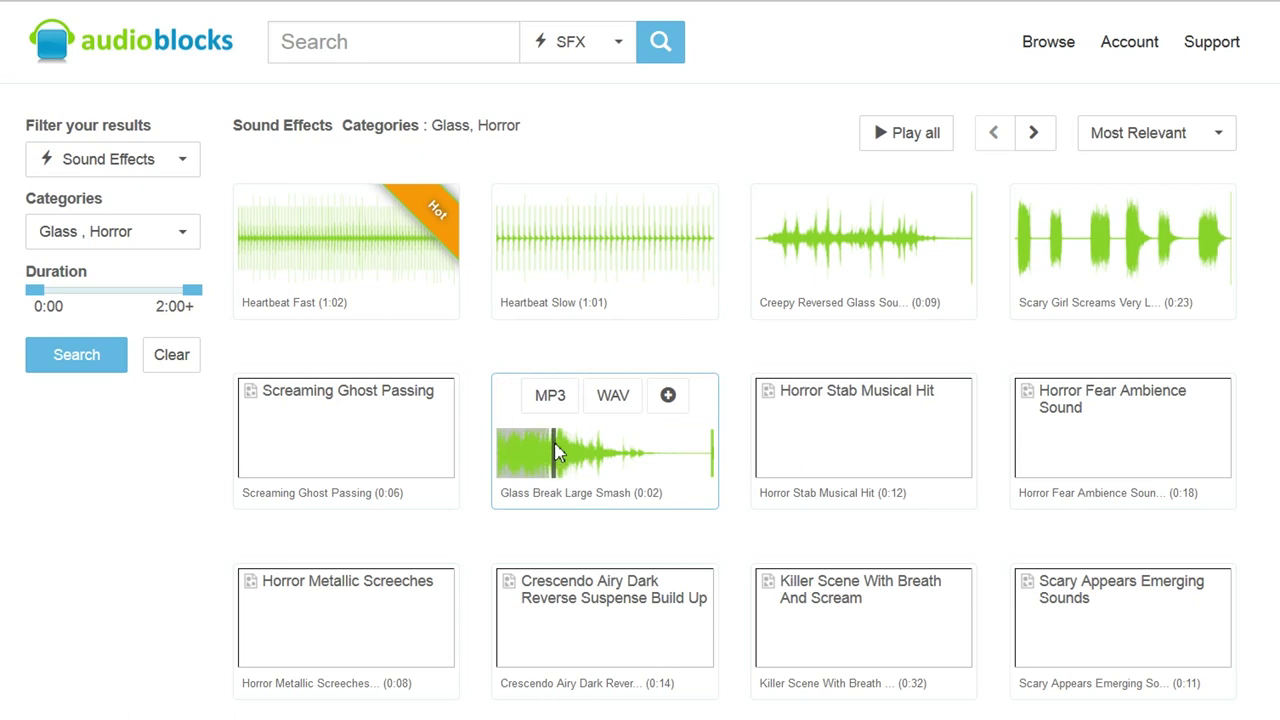
left_click(528, 258)
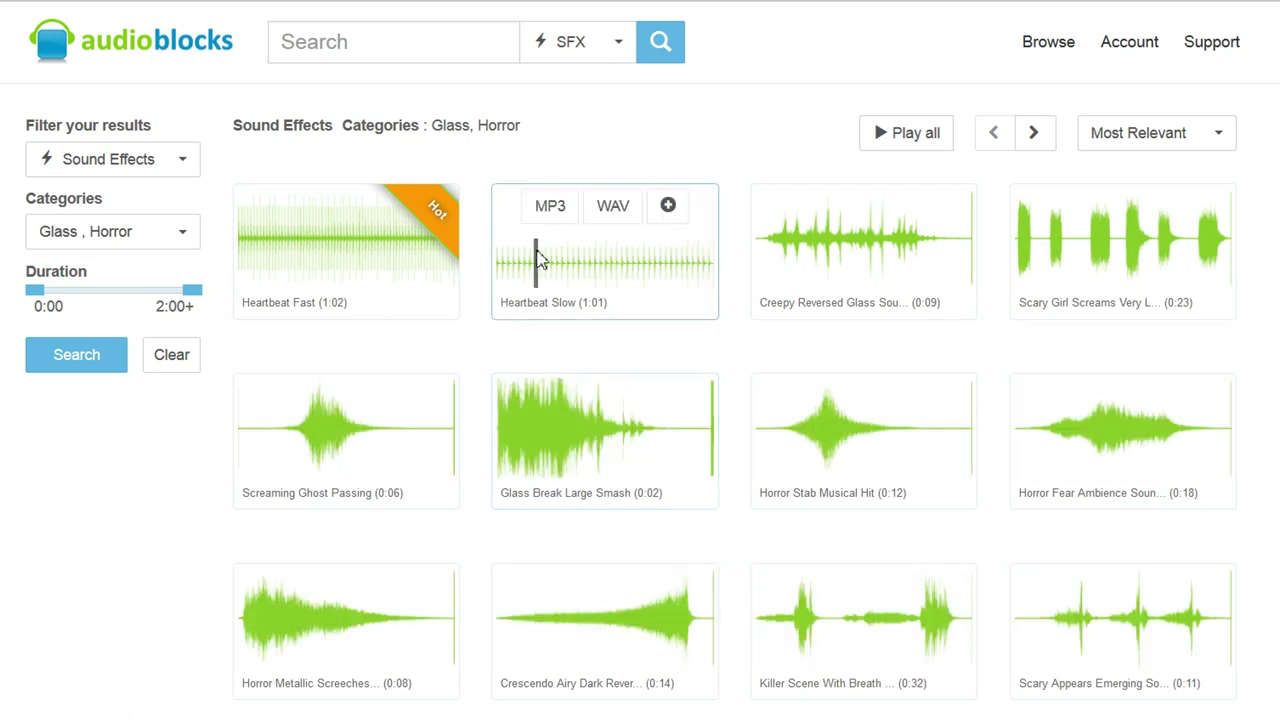
left_click(815, 255)
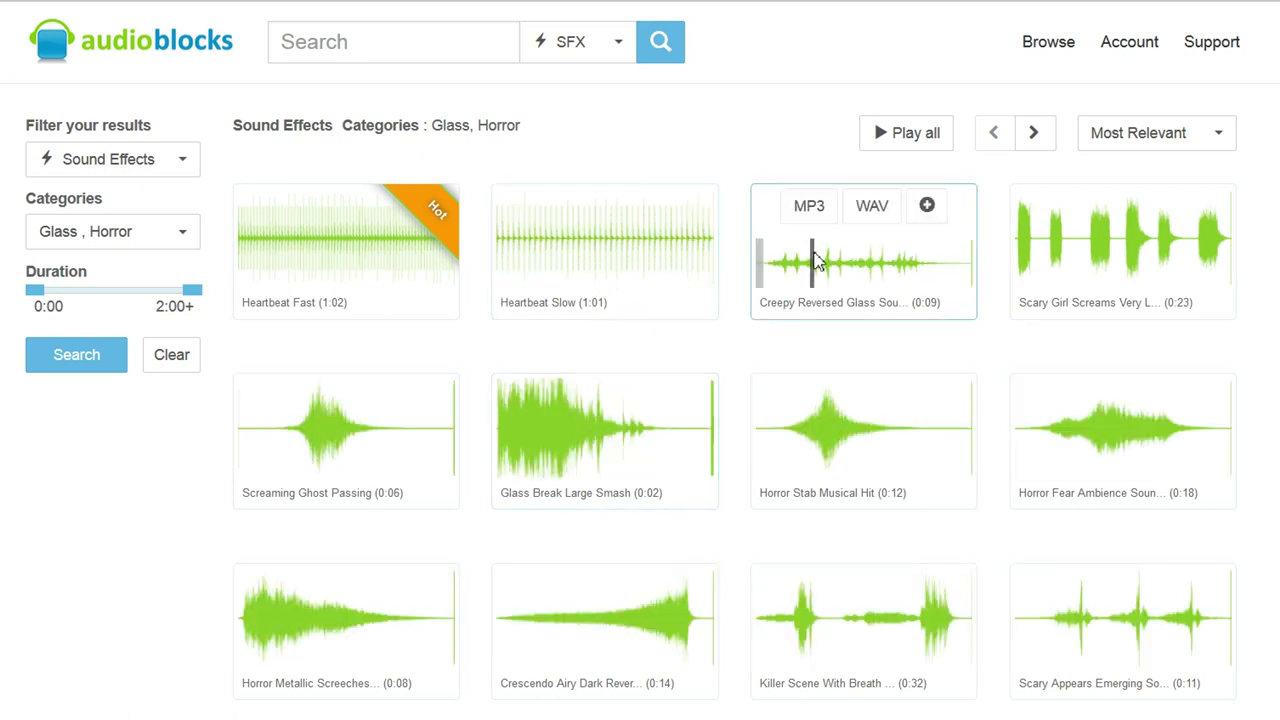
left_click(1022, 258)
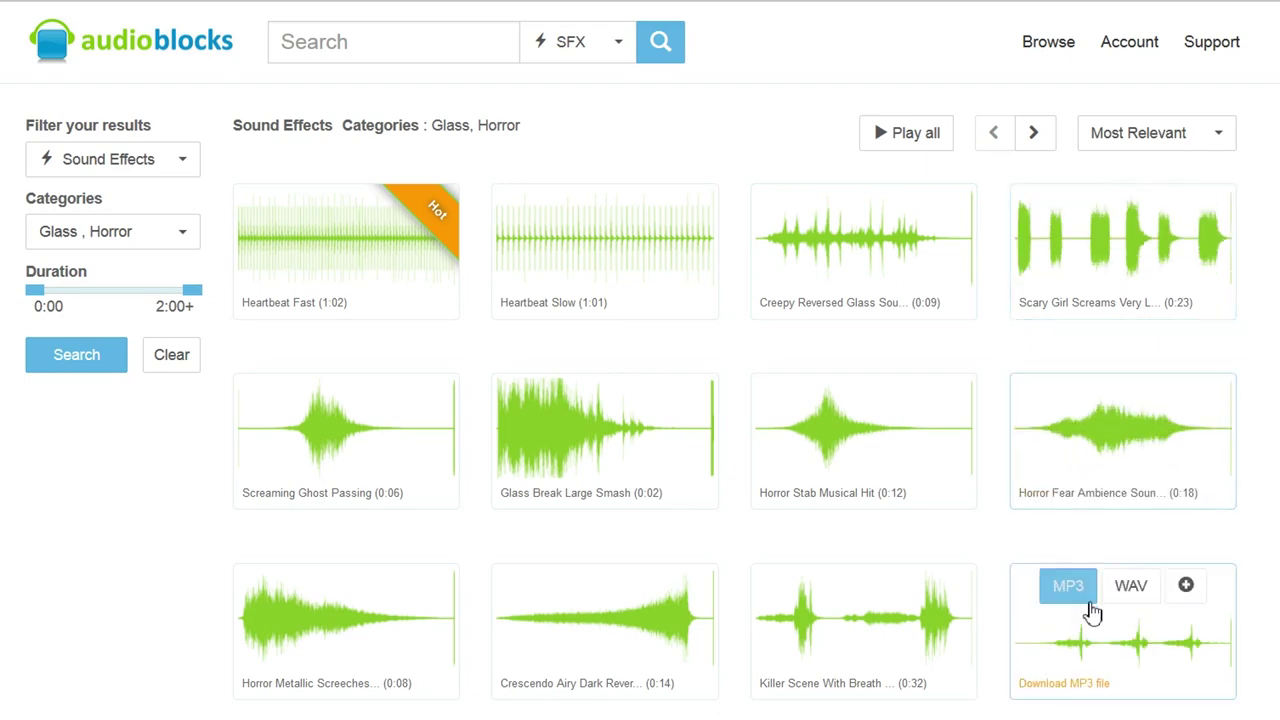
Step: Preview the Stab Shocking Scary and Monster Growl effects further down the results
scroll(1047, 604, "down", 3)
scroll(1047, 604, "down", 2)
left_click(765, 315)
mouse_move(605, 512)
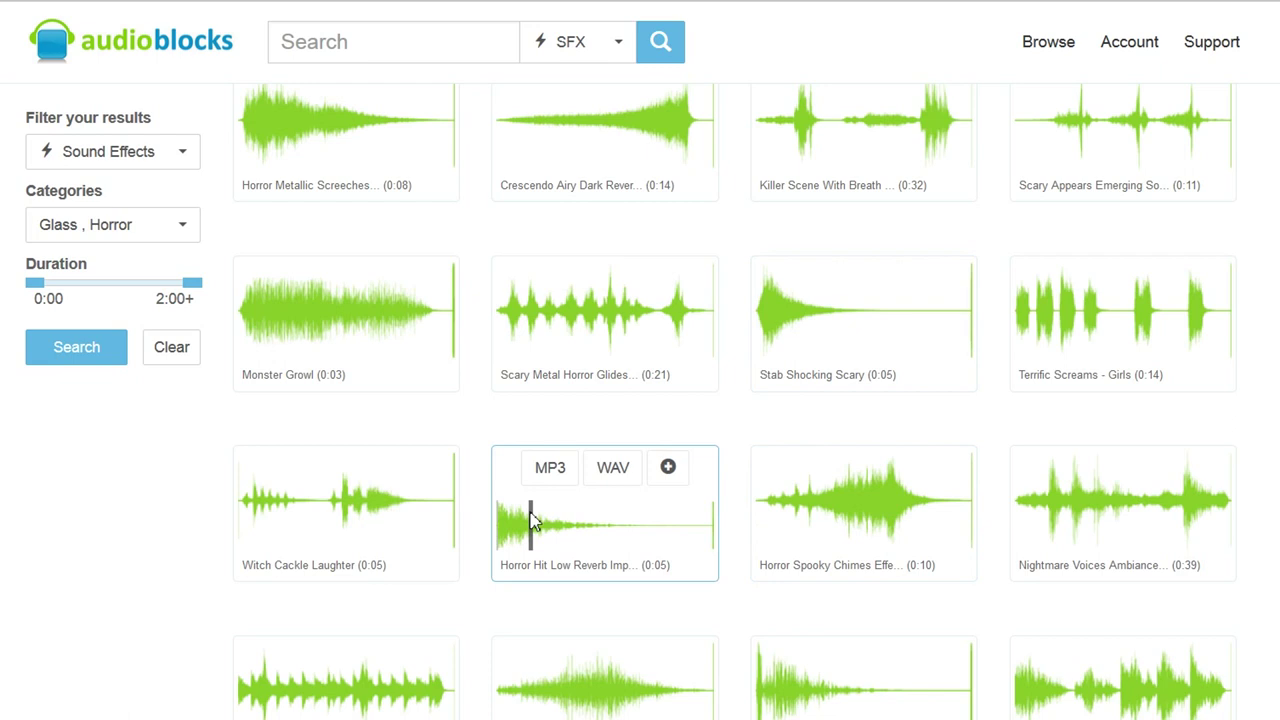
left_click(317, 330)
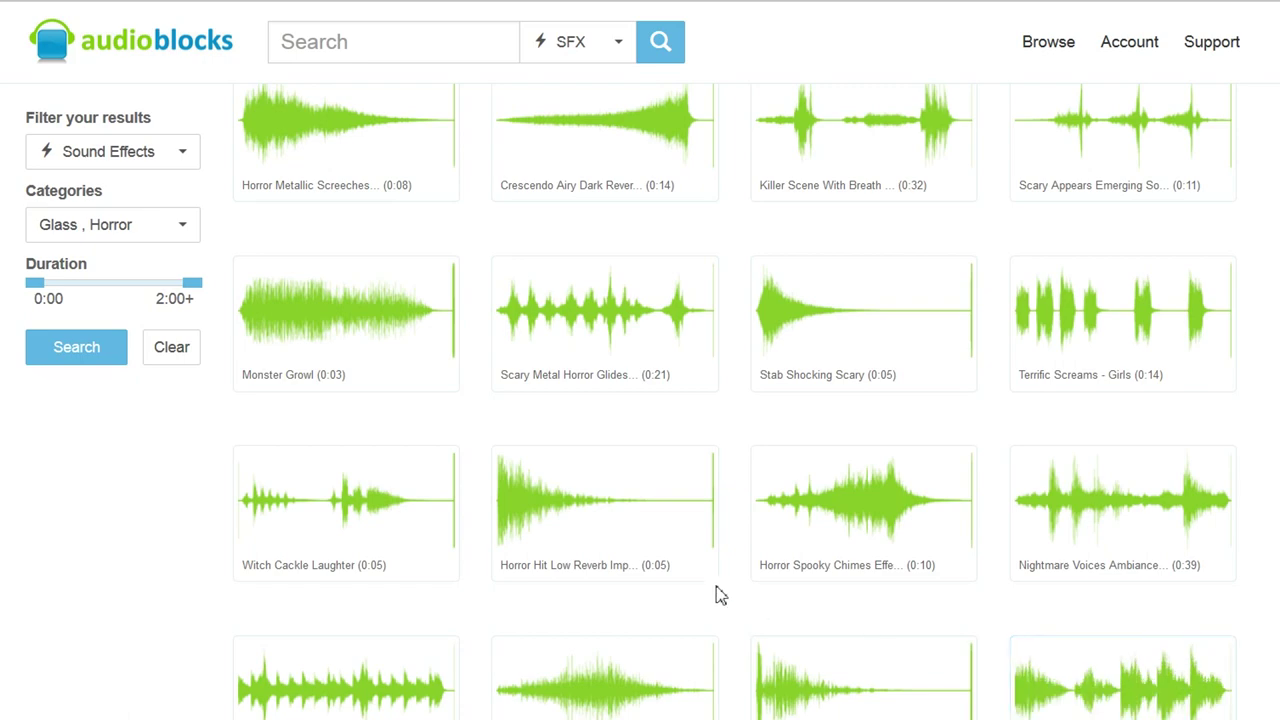
scroll(175, 484, "down", 1)
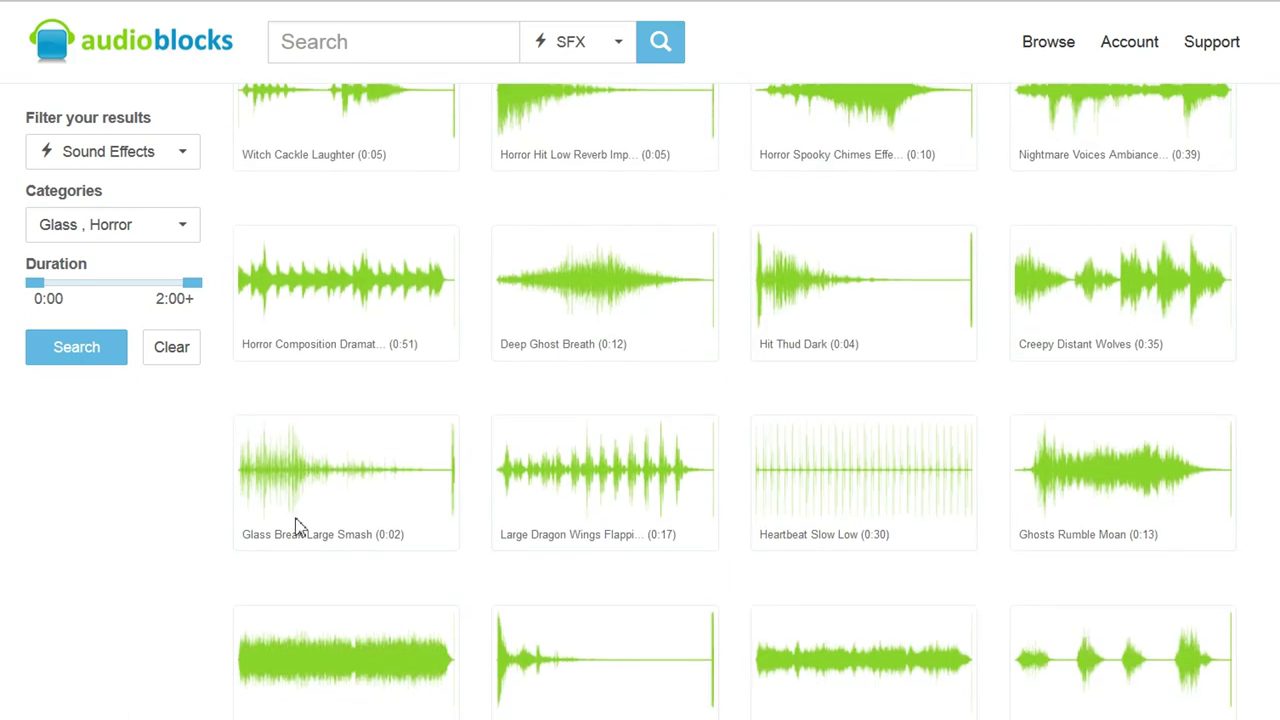
scroll(480, 489, "up", 2)
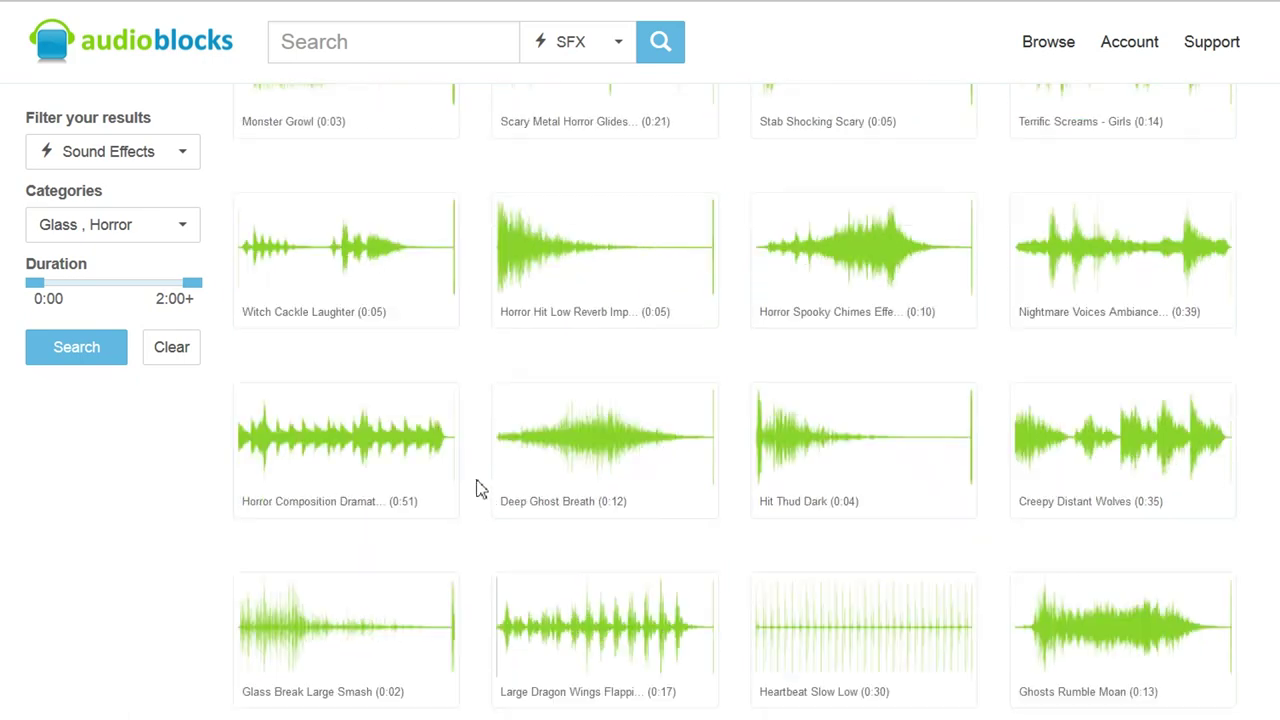
scroll(478, 470, "up", 3)
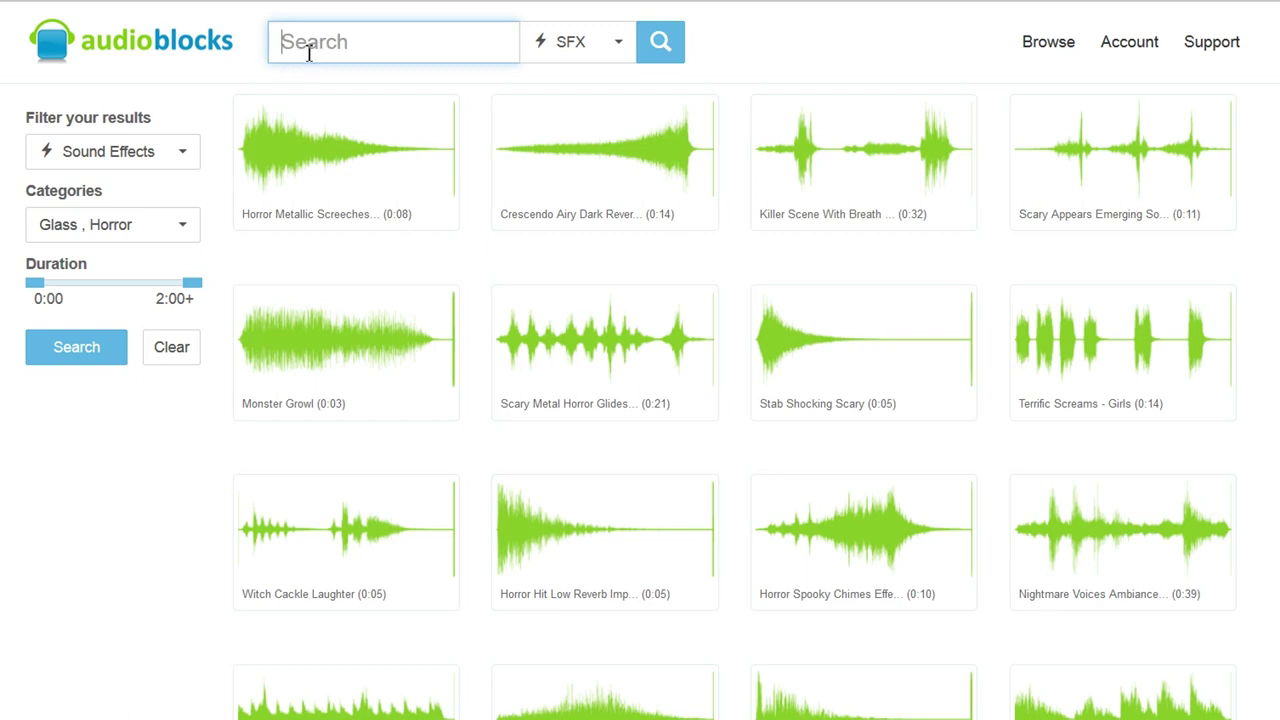
Step: Search the sound effects for gunshot
type("gun")
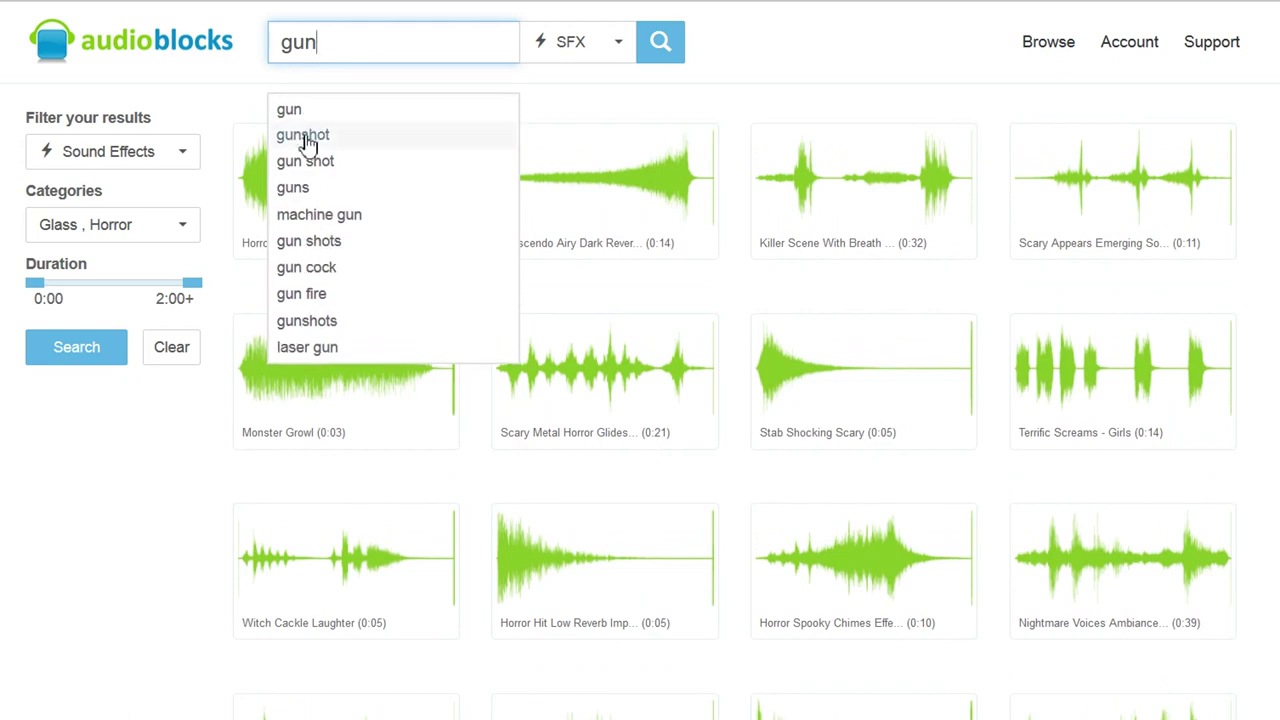
left_click(305, 136)
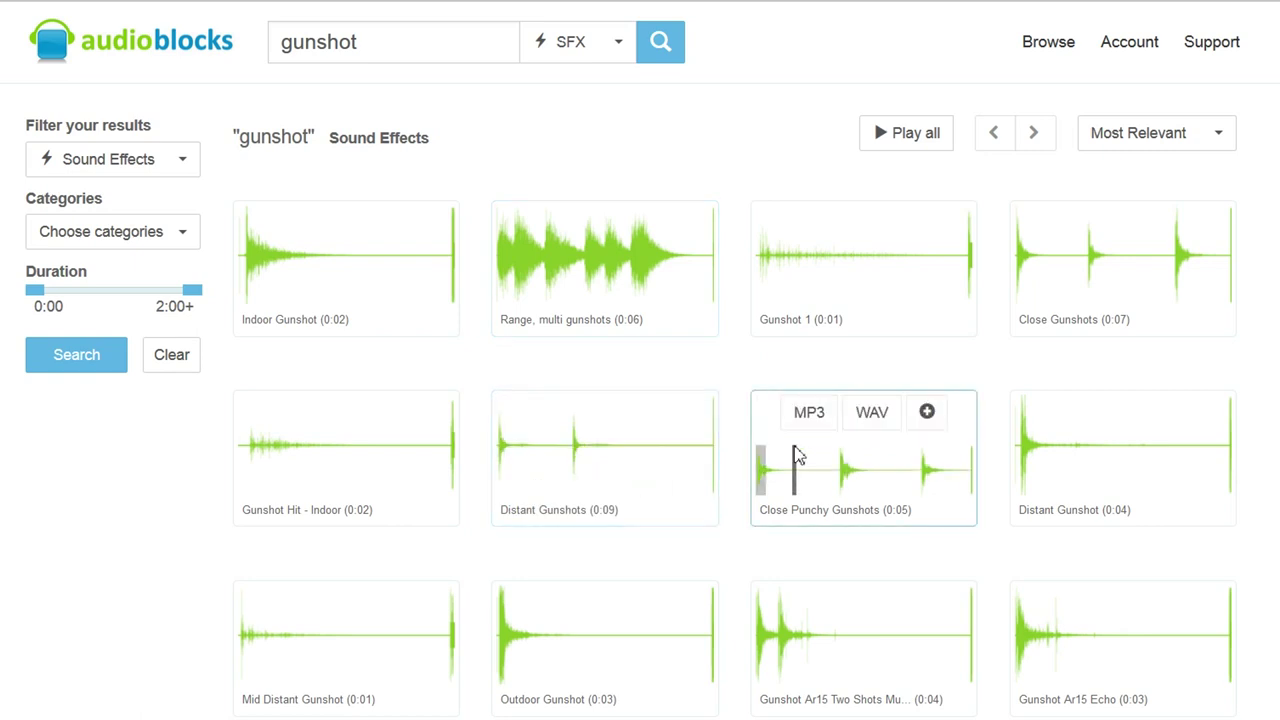
scroll(798, 455, "down", 2)
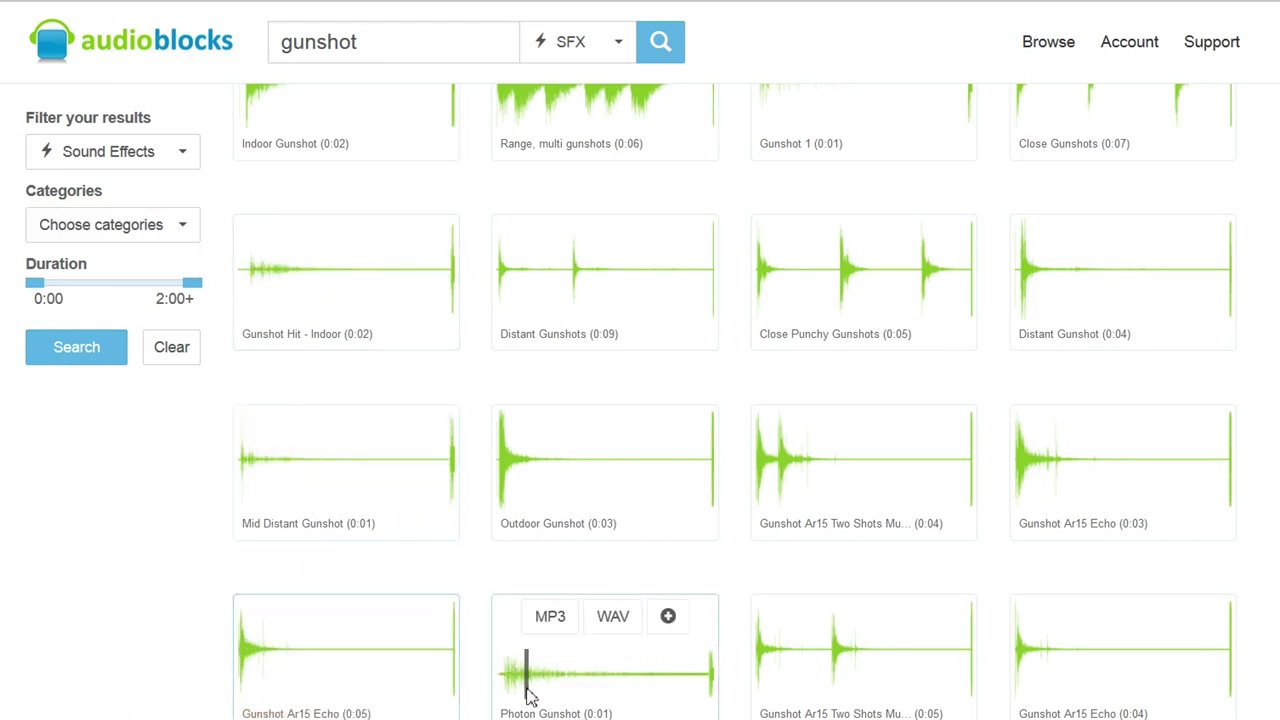
mouse_move(866, 655)
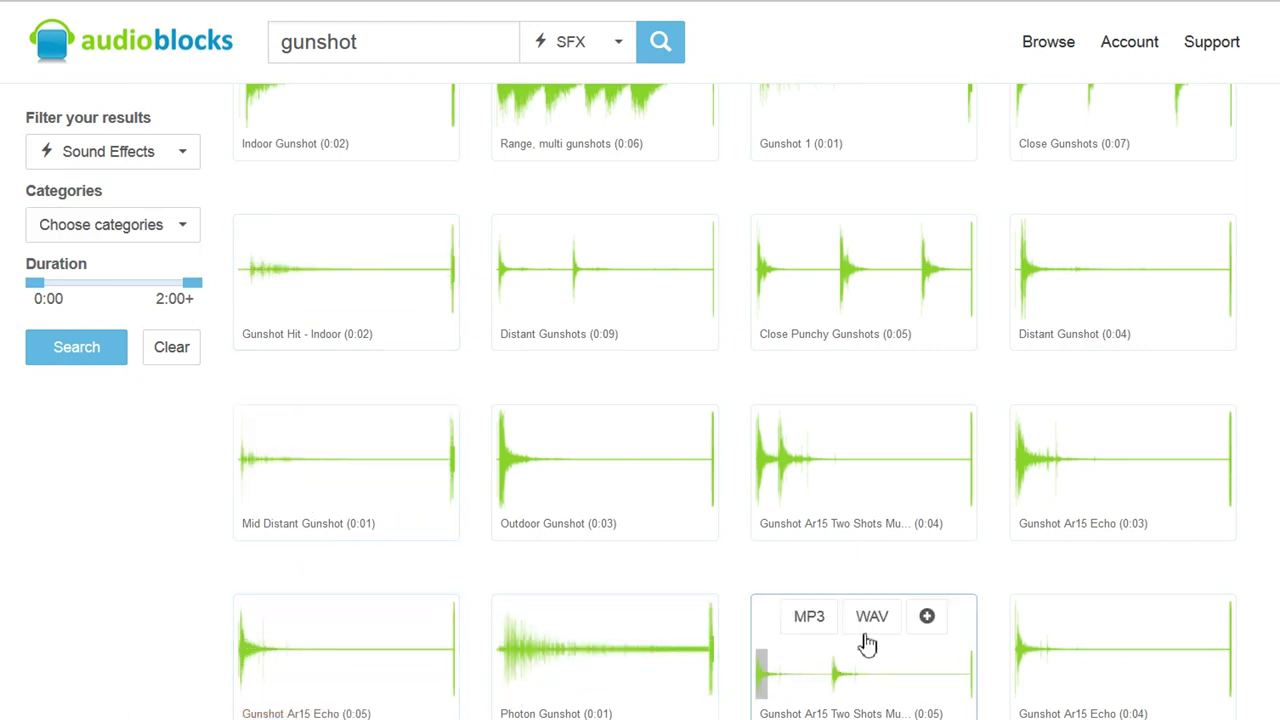
Step: Download Gunshot Ar15 Two Shots as a WAV file
left_click(875, 630)
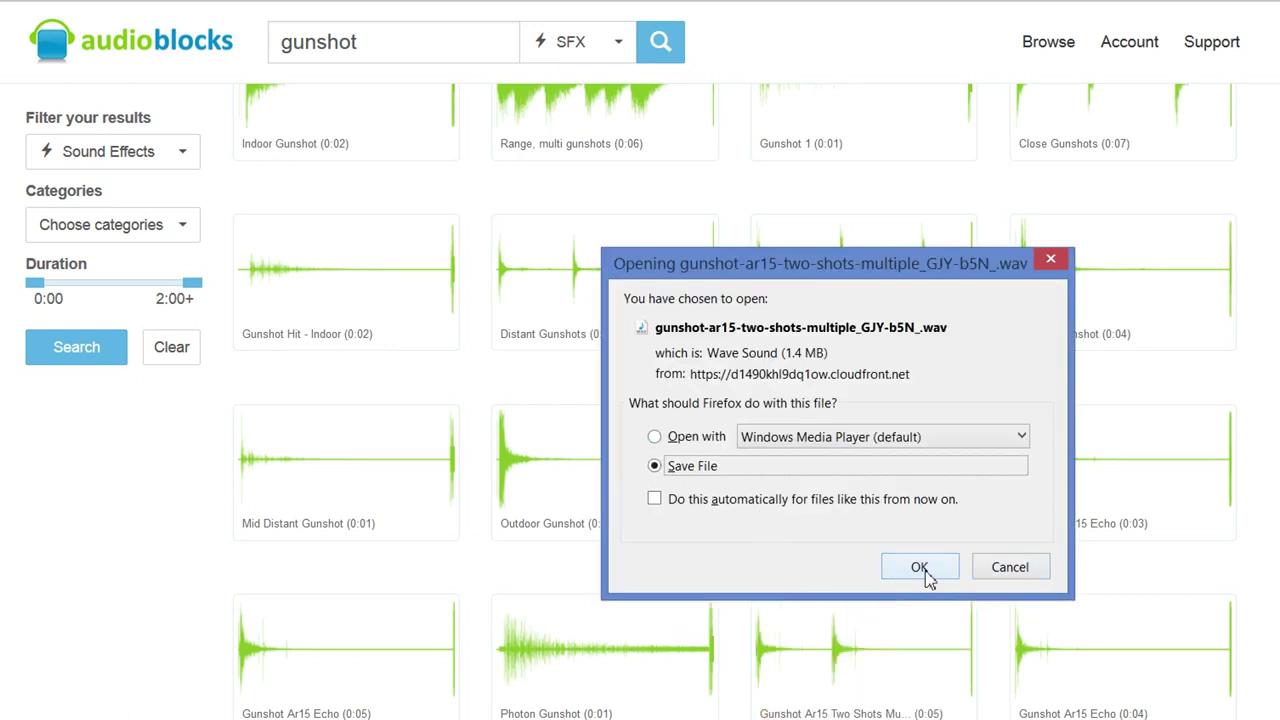
left_click(922, 570)
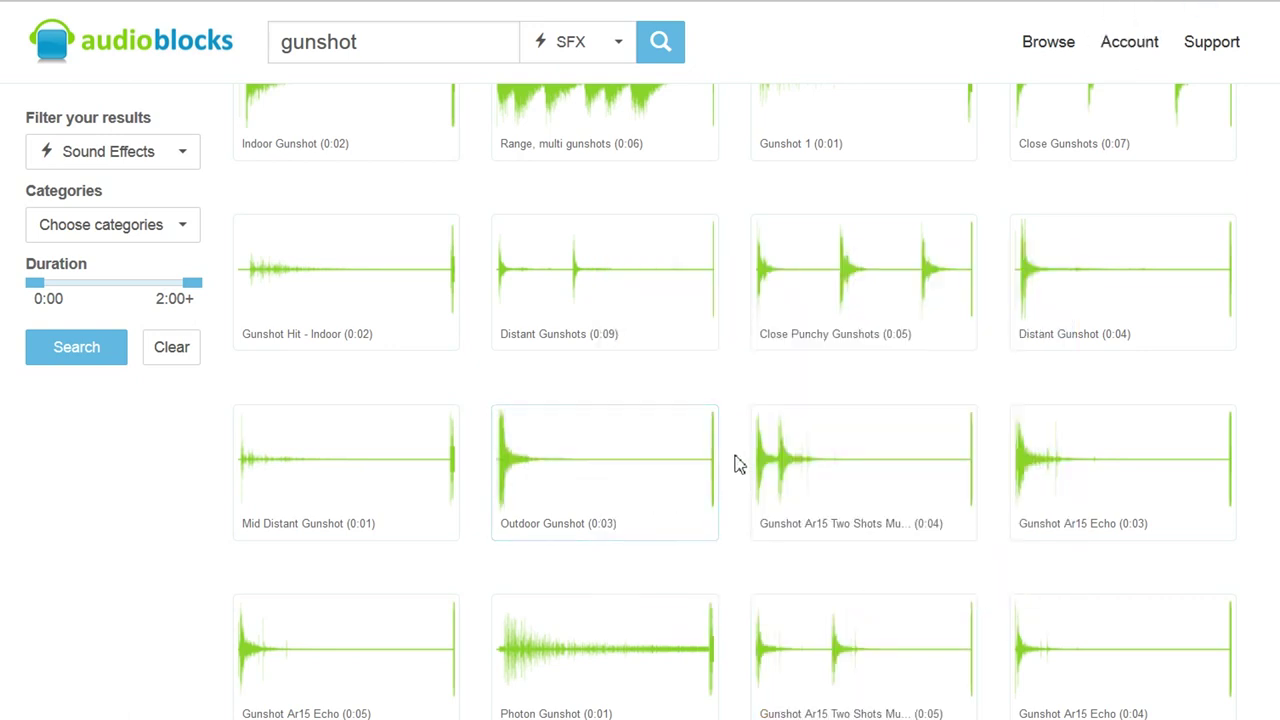
scroll(165, 490, "down", 5)
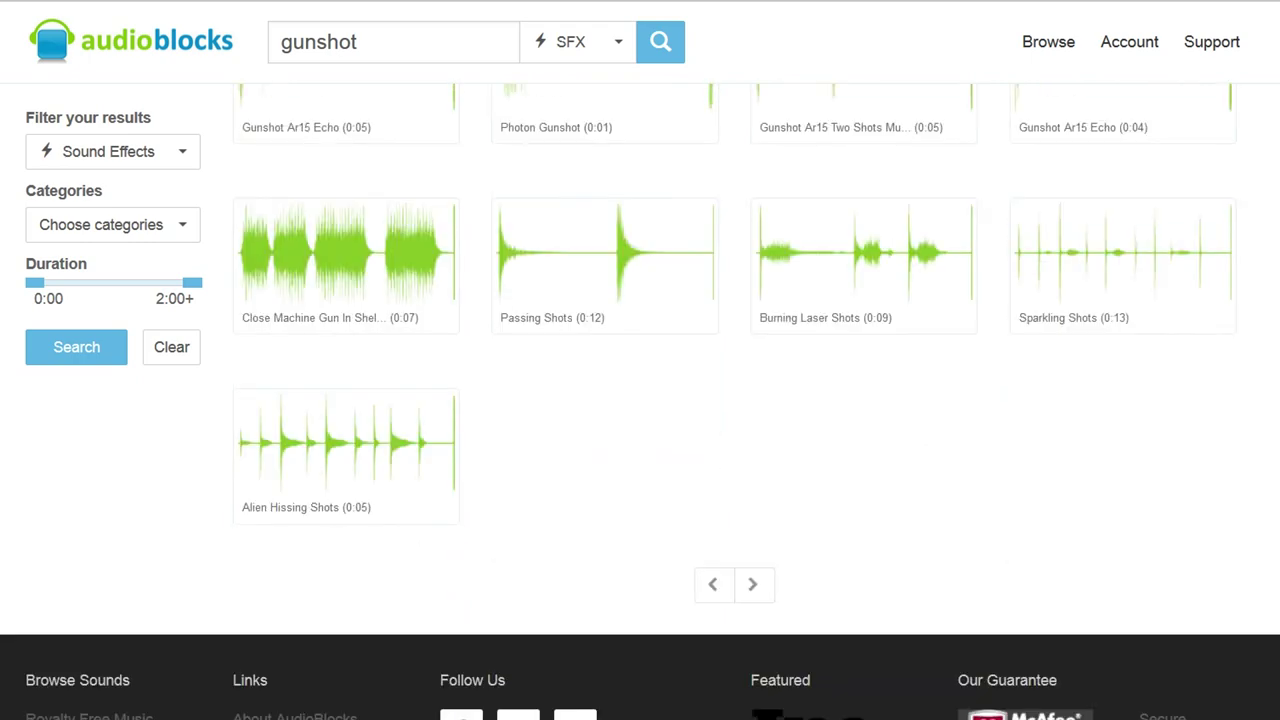
scroll(640, 400, "up", 4)
scroll(640, 400, "up", 1)
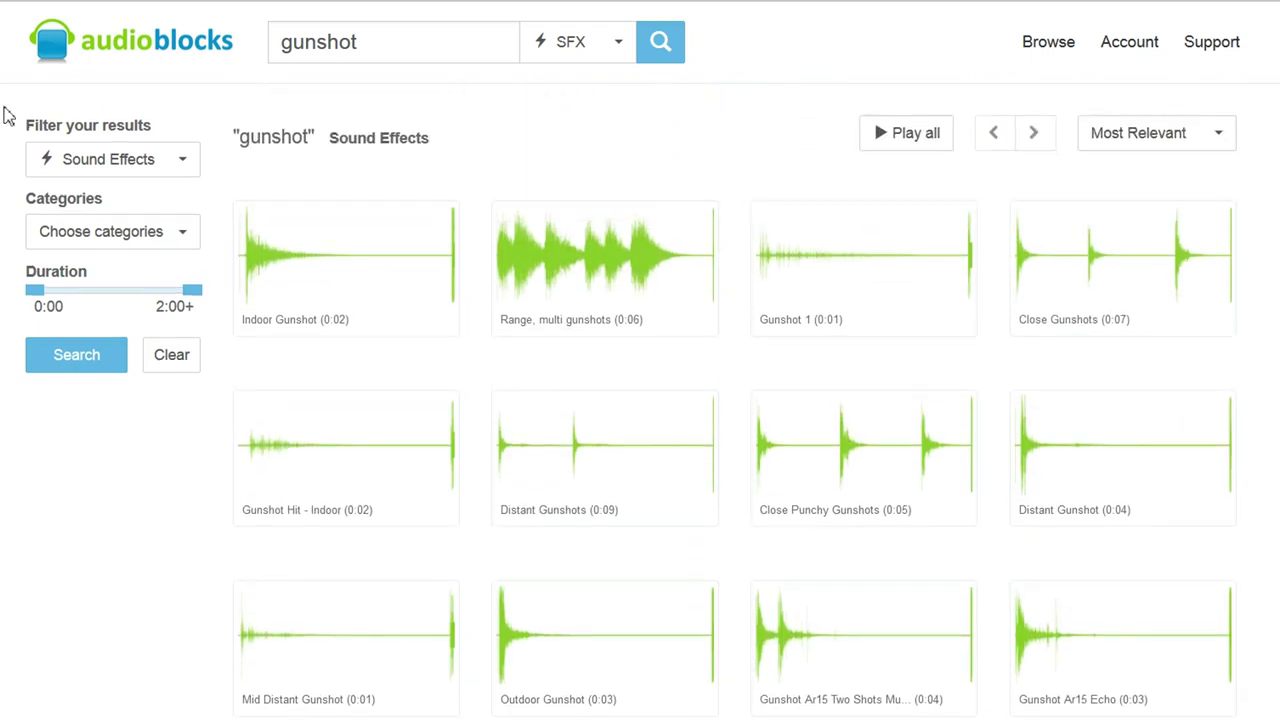
Step: Switch the results to Loops and clear the gunshot search term
left_click(190, 168)
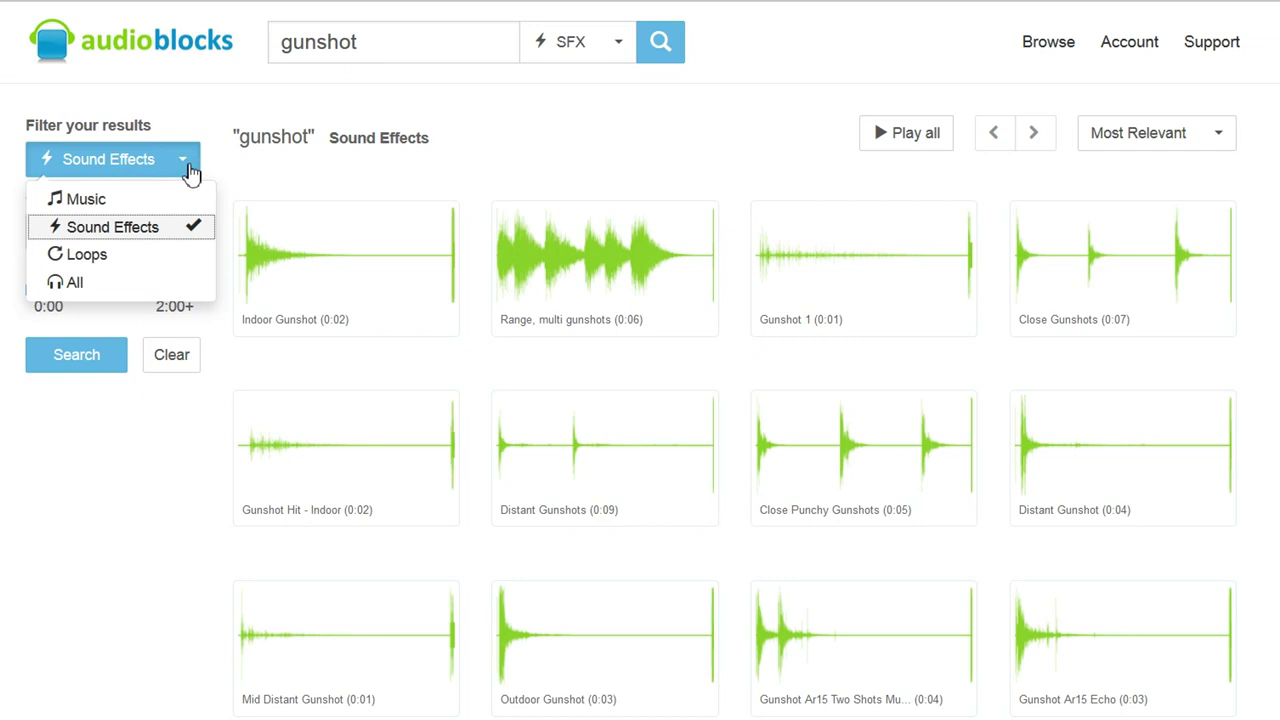
left_click(85, 262)
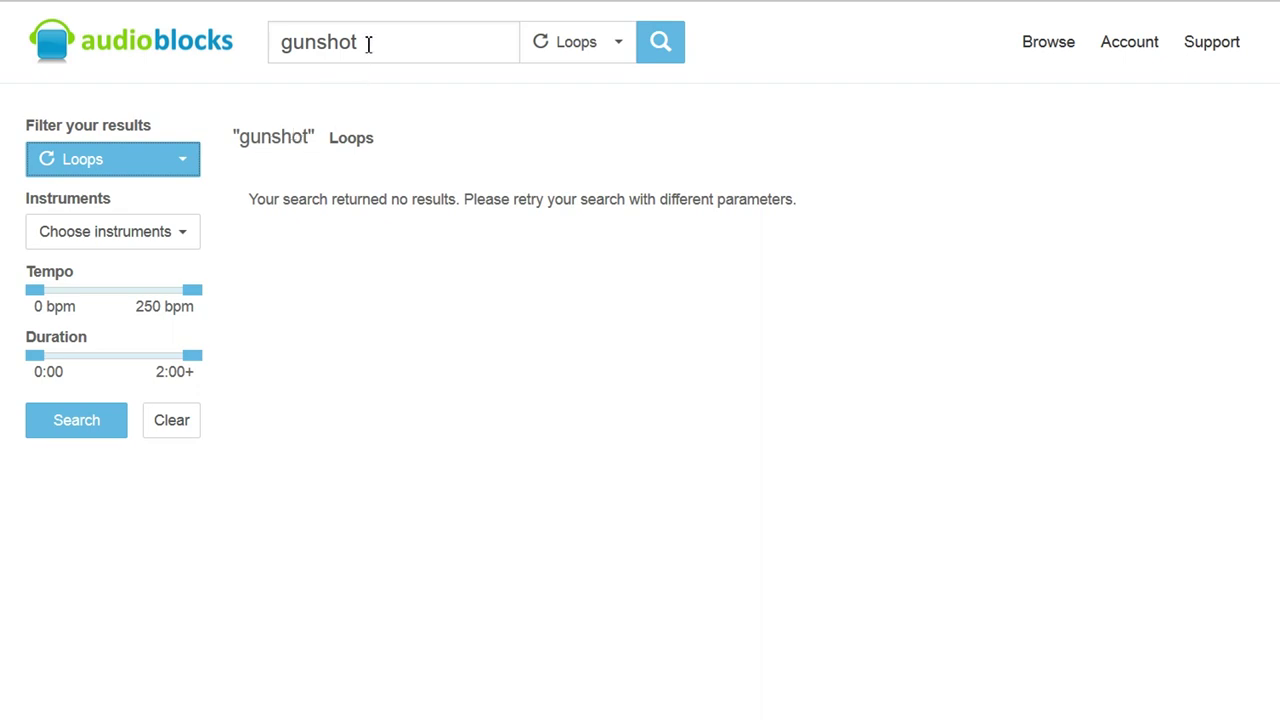
left_click_drag(368, 44, 285, 43)
key("BackSpace")
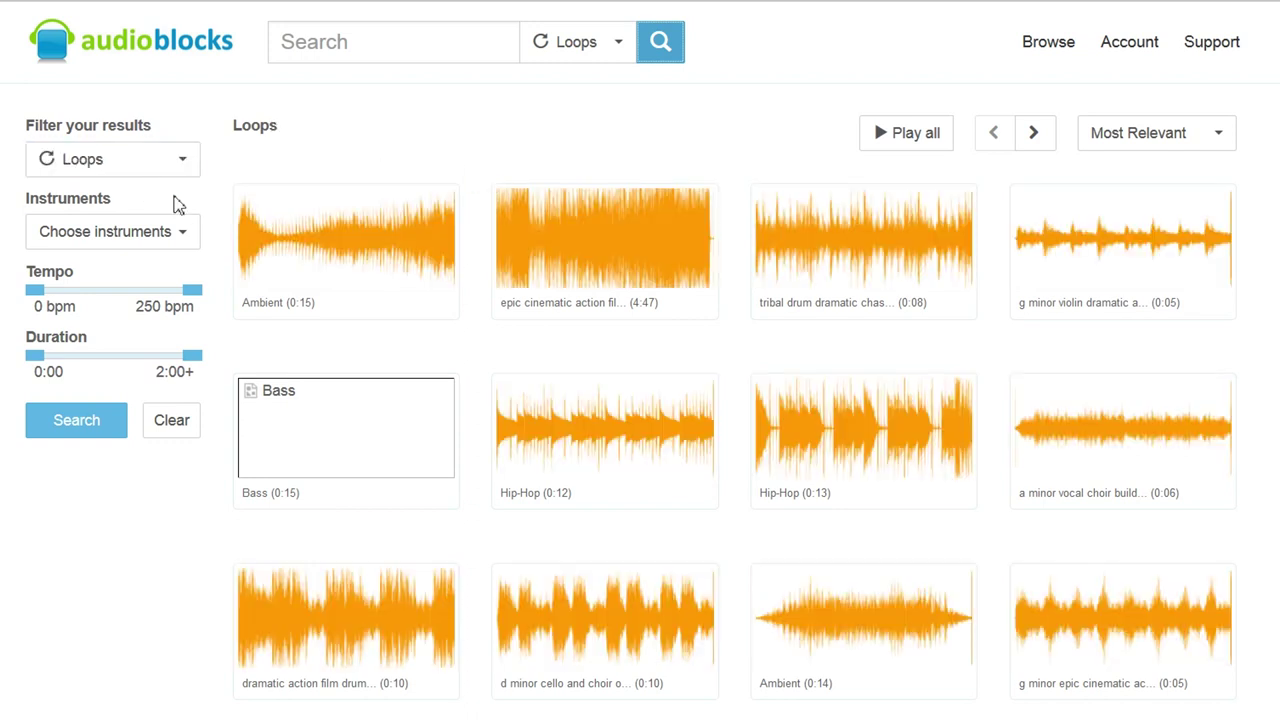
Step: Filter the loops to the Vocals instrument
left_click(180, 241)
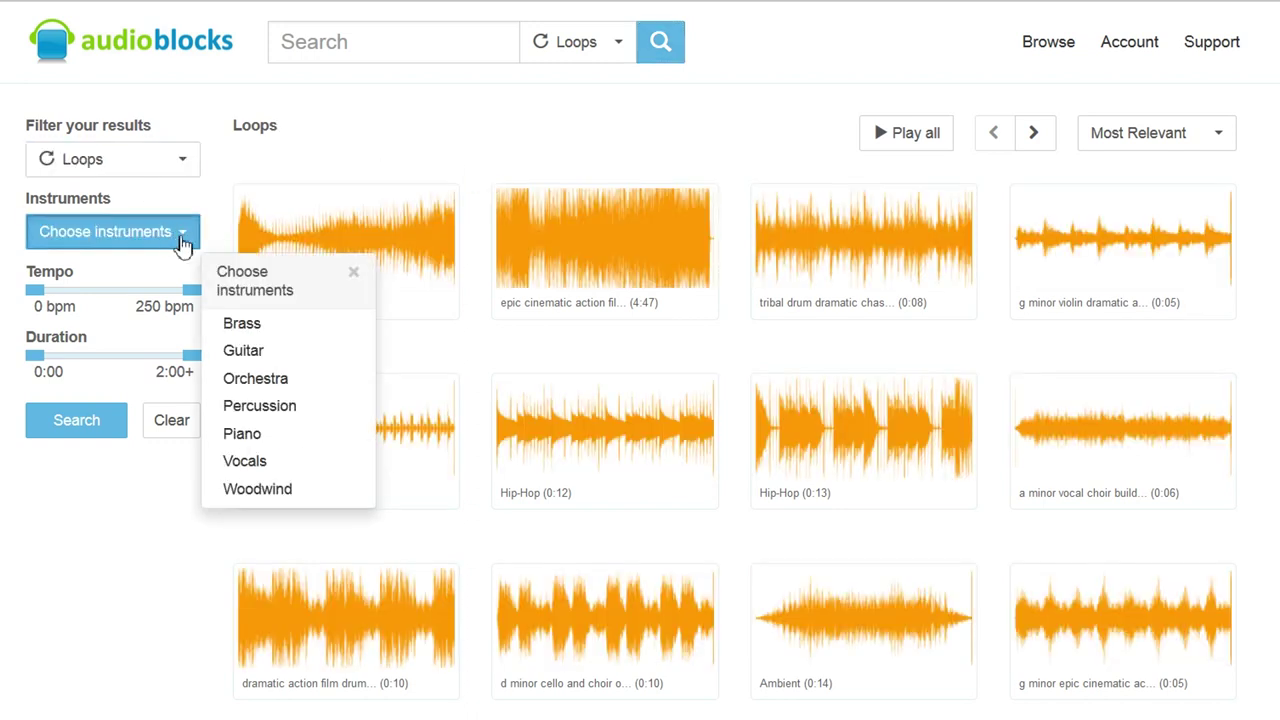
left_click(246, 465)
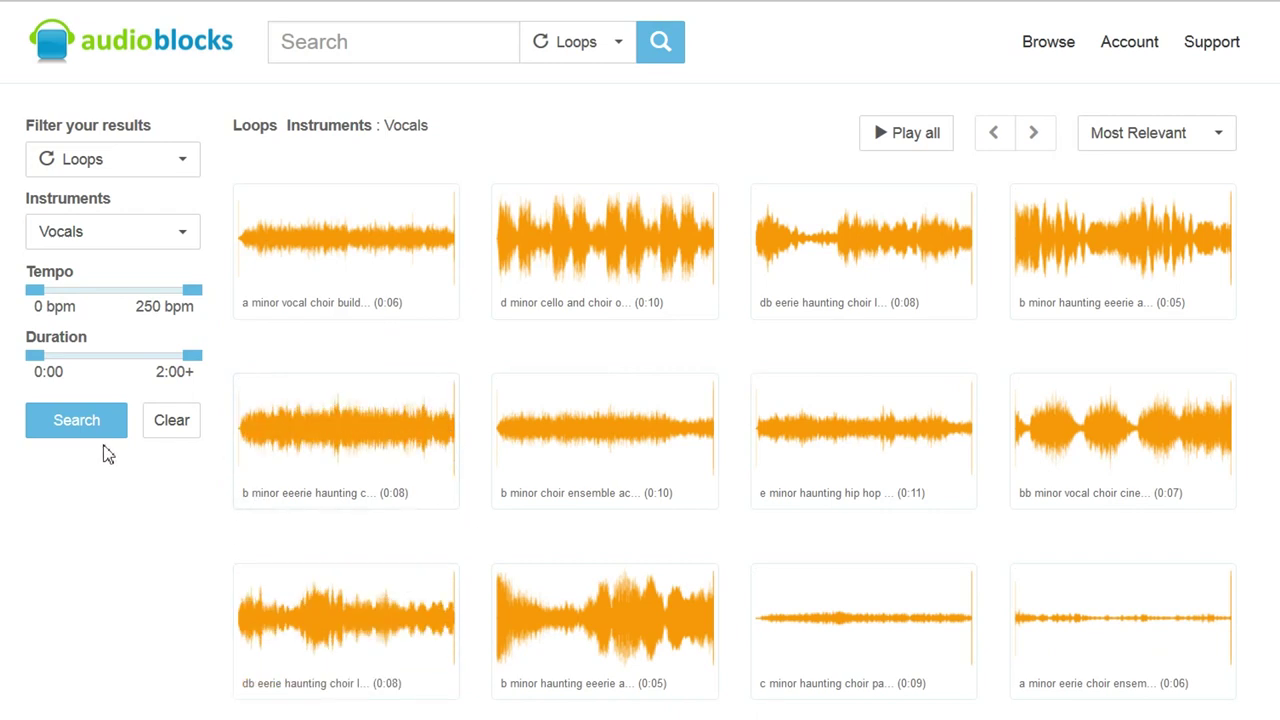
left_click(120, 244)
Step: Preview a choir loop and browse further down the vocal results
left_click(603, 455)
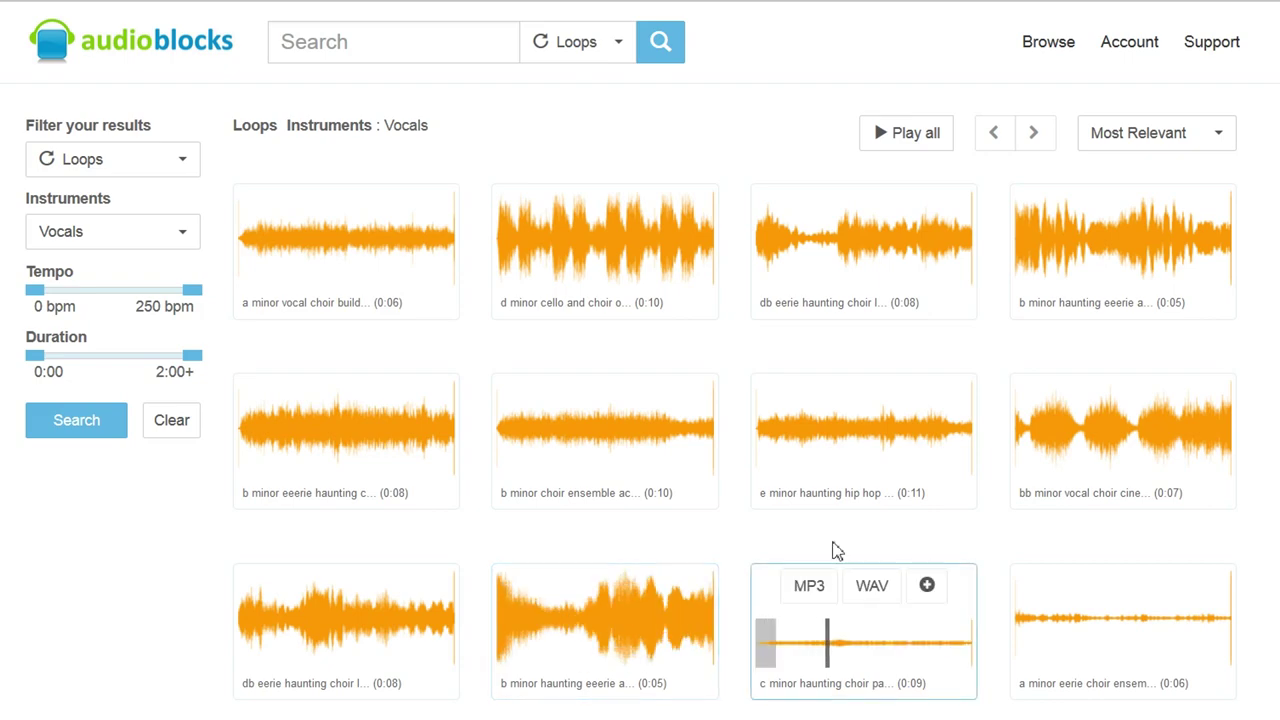
scroll(1046, 446, "down", 3)
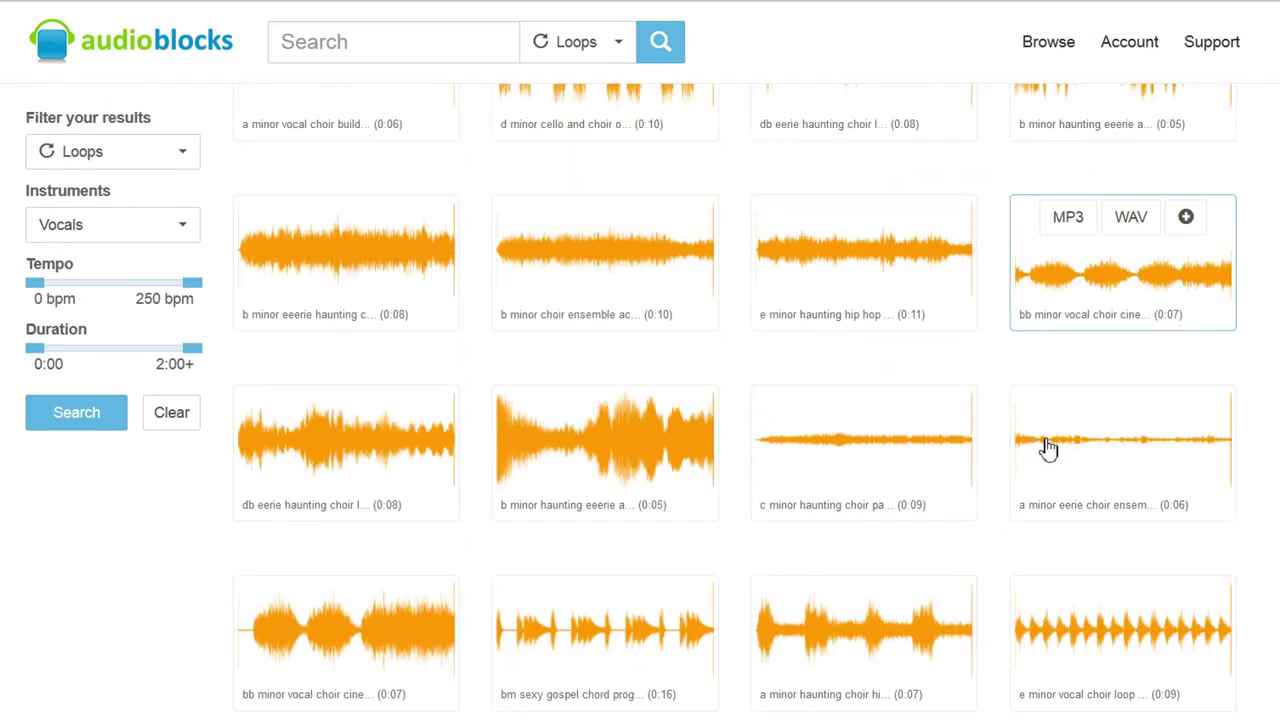
mouse_move(604, 558)
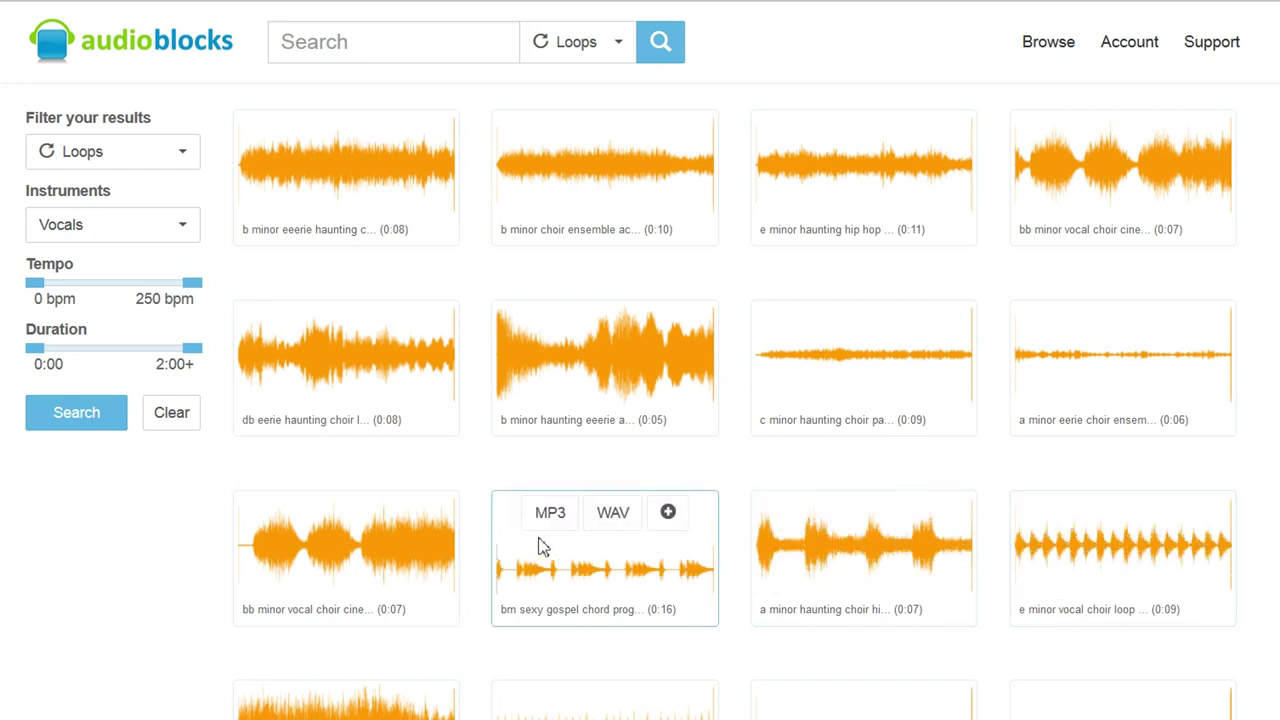
scroll(203, 572, "down", 2)
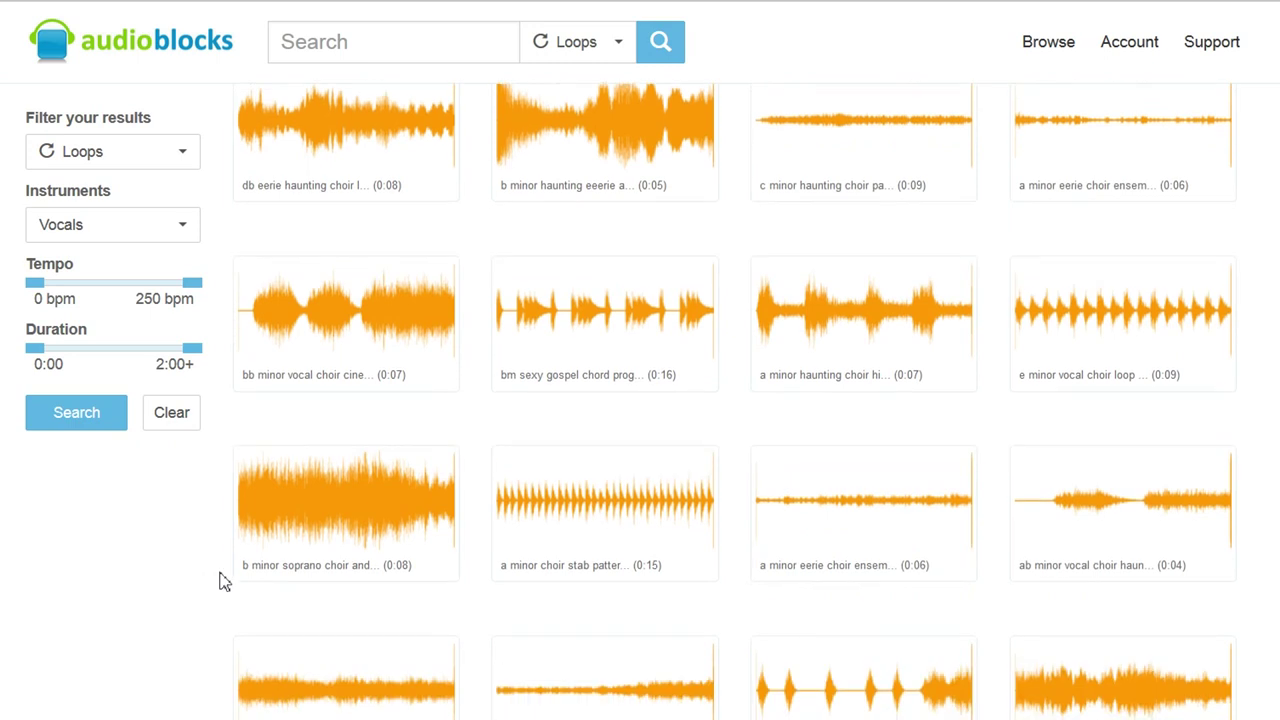